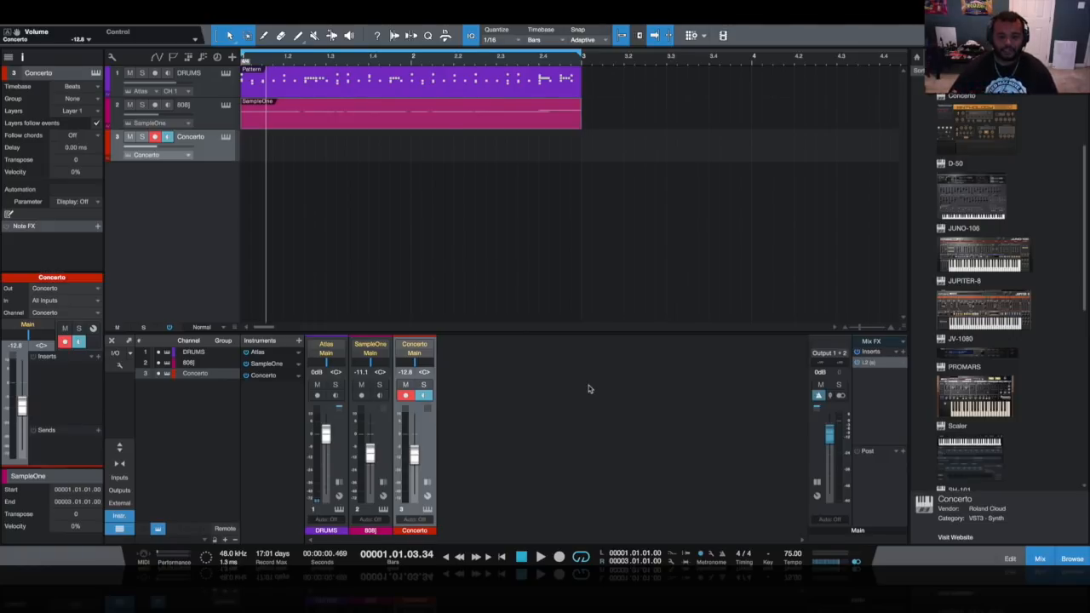
Play the drums and 808 loop from the start, stop it, and return to the beginning.
{"action": "left_click", "coordinate": [502, 557]}
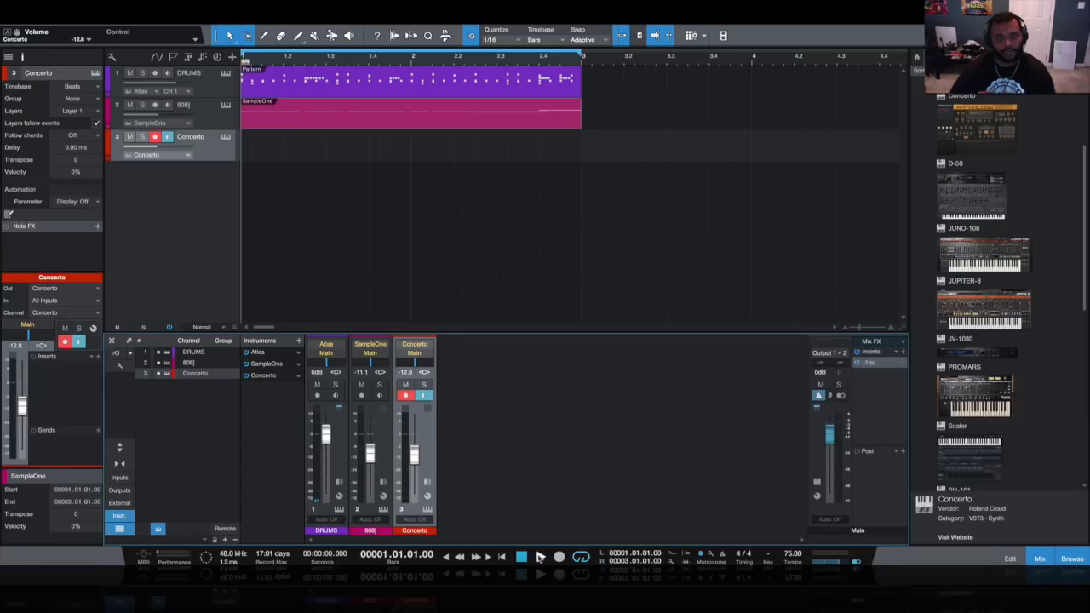
{"action": "left_click", "coordinate": [539, 557]}
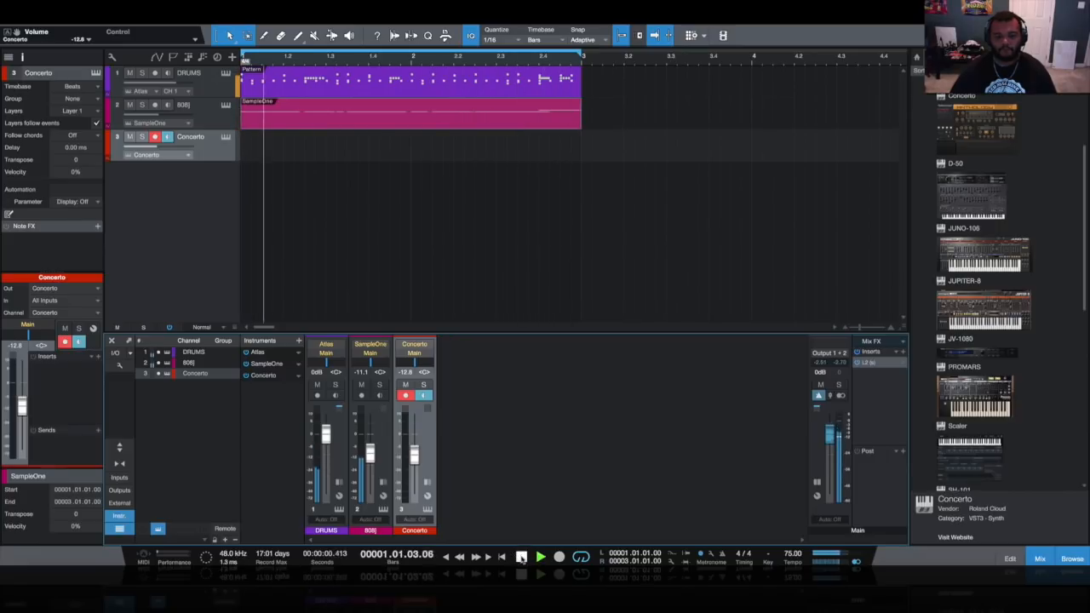
{"action": "left_click", "coordinate": [521, 556]}
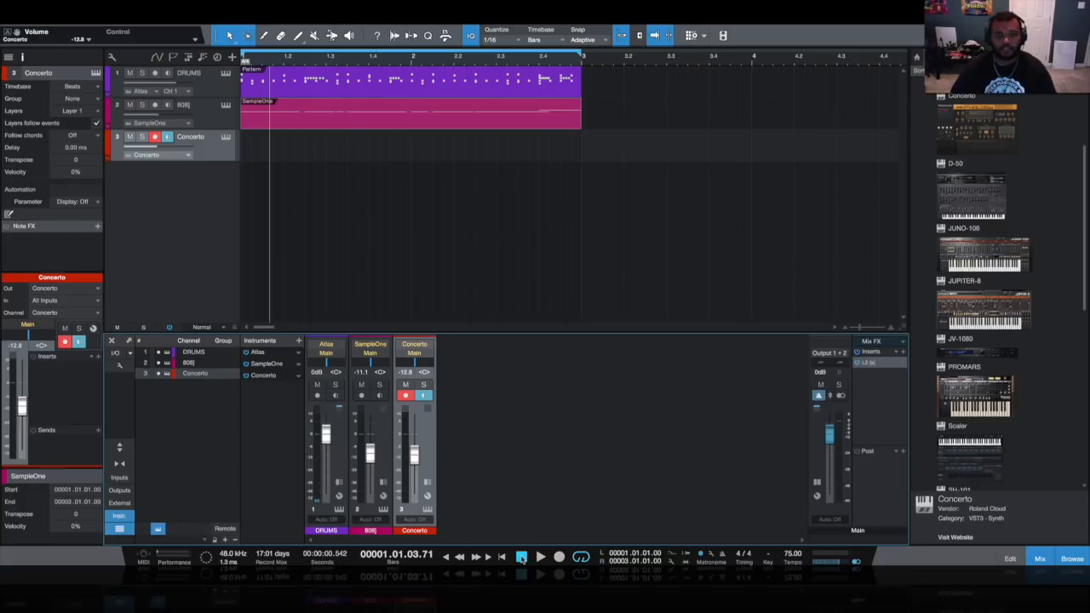
{"action": "left_click", "coordinate": [521, 558]}
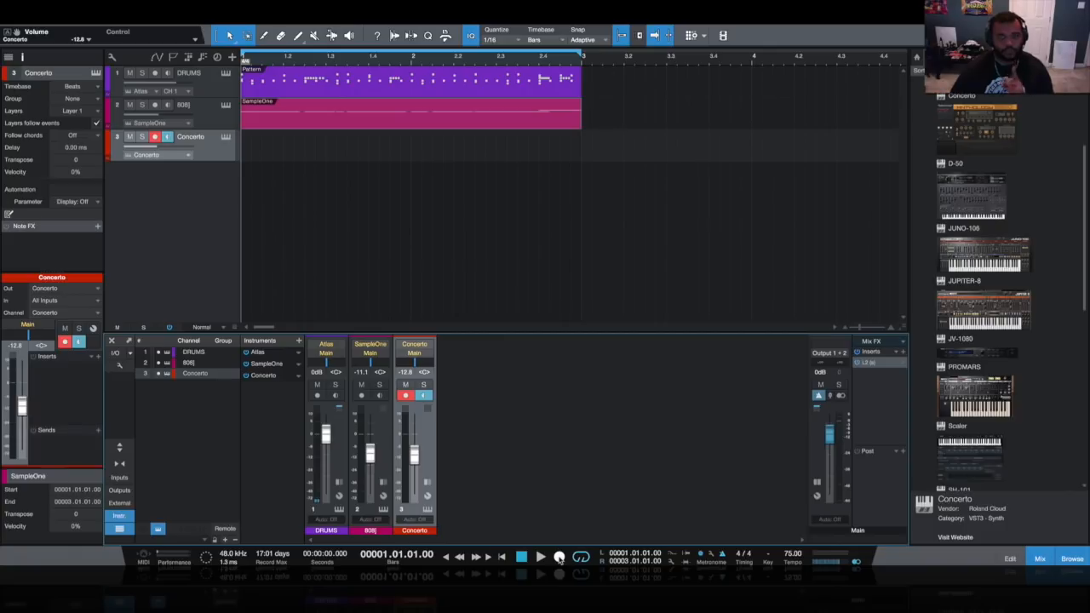
Record a sustained chord on the Concerto track and trim the recorded part to one beat, ending at 1.2.
{"action": "left_click", "coordinate": [558, 556]}
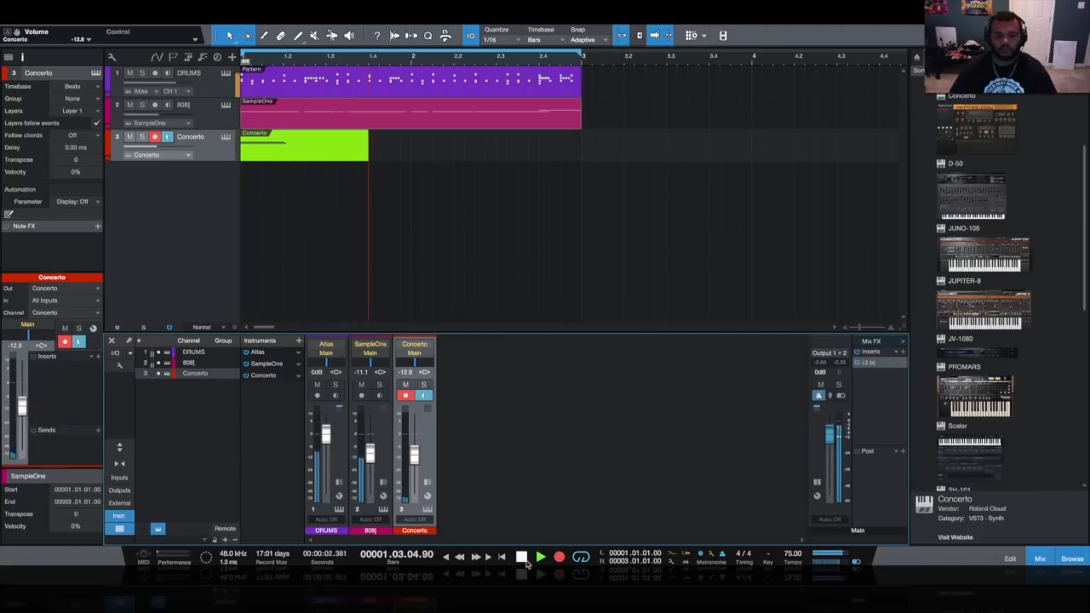
{"action": "left_click", "coordinate": [521, 556]}
{"action": "left_click_drag", "start_coordinate": [412, 149], "coordinate": [283, 155]}
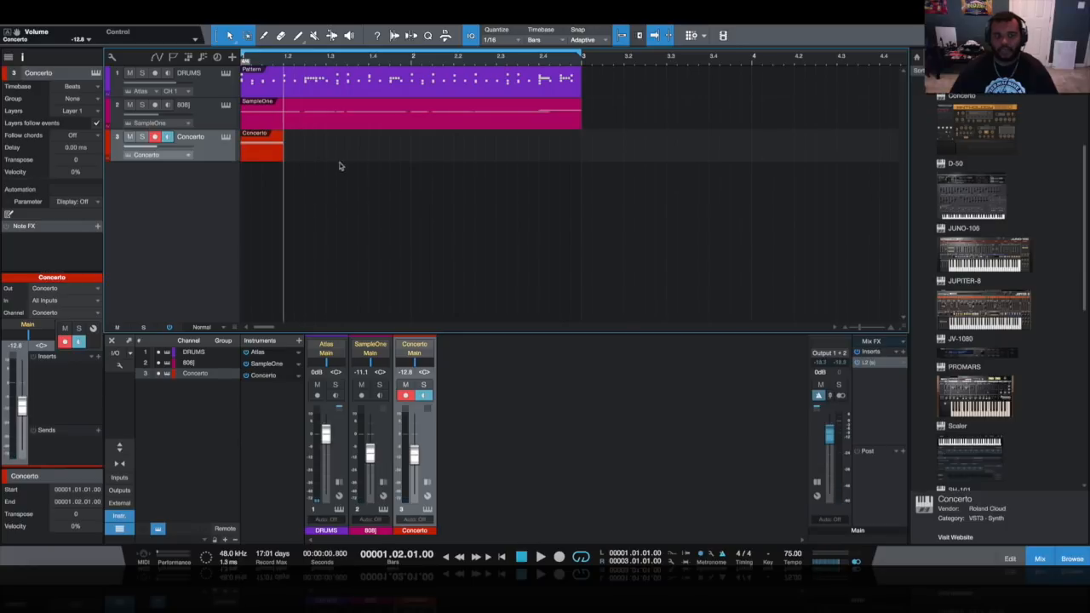
Extract the chord of the one-beat Concerto part to the Chord Track.
{"action": "left_click", "coordinate": [268, 154]}
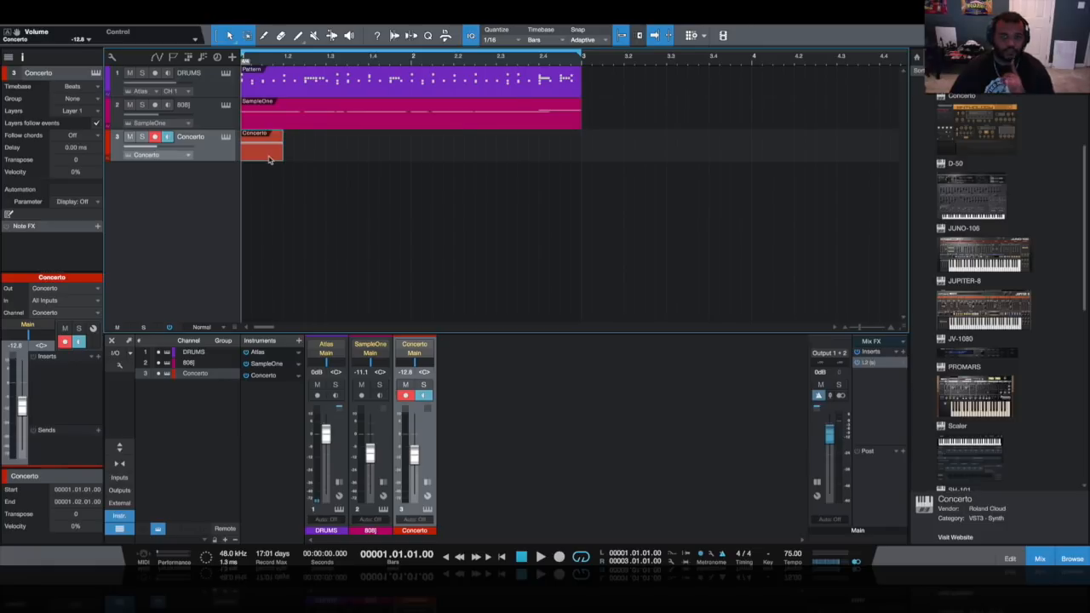
{"action": "right_click", "coordinate": [269, 155]}
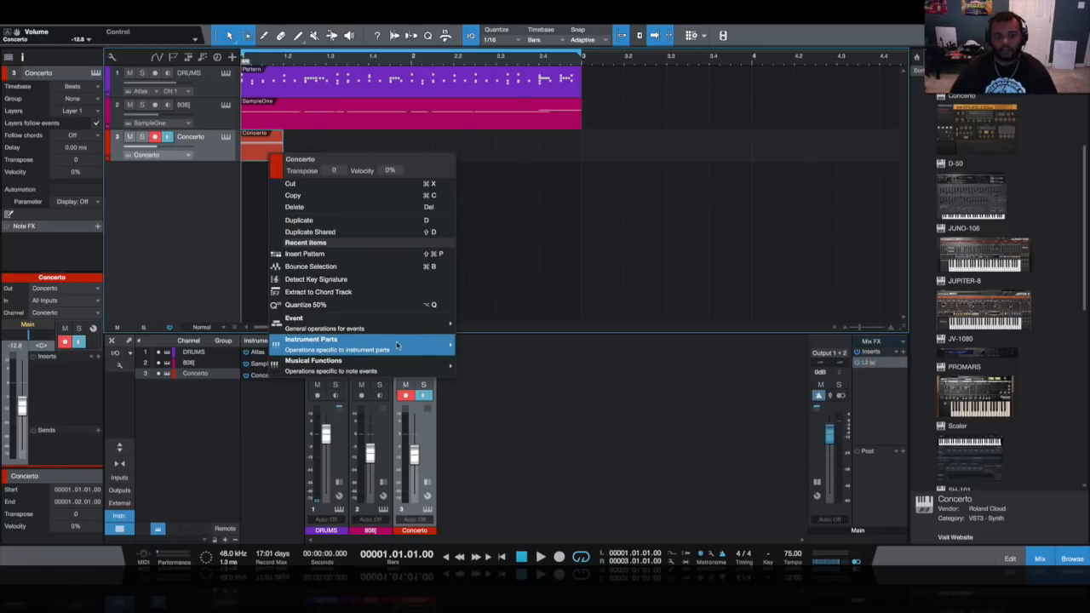
{"action": "mouse_move", "coordinate": [397, 344]}
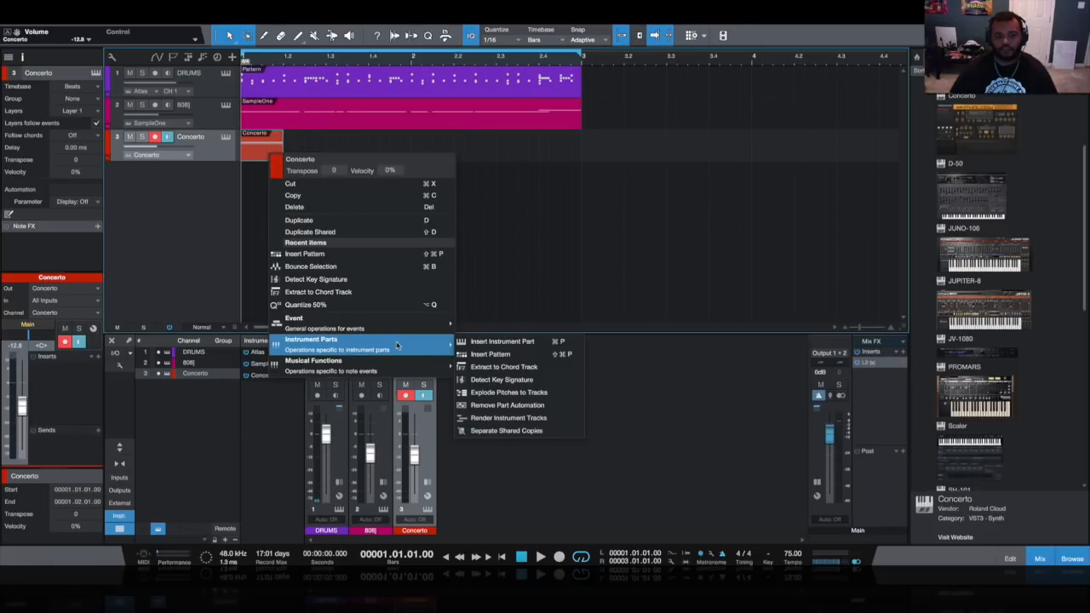
{"action": "left_click", "coordinate": [519, 369]}
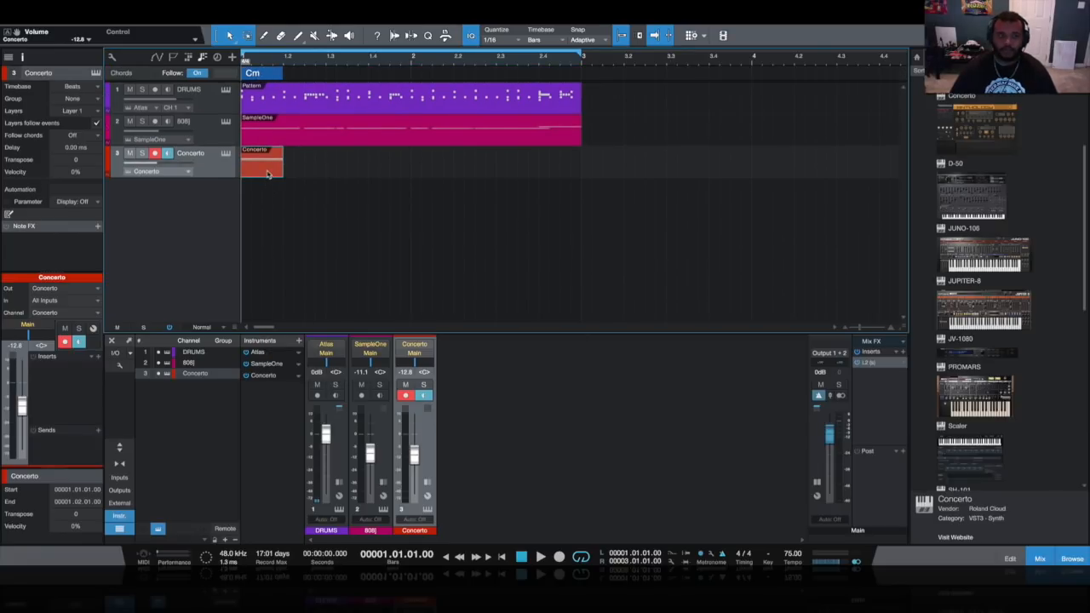
Copy the Concerto part to 1.2.3, 1.4, 2.1, 2.2.3, 2.4 and 2.4.3, playing the loop to match the drum rhythm.
{"action": "left_click_drag", "start_coordinate": [266, 173], "coordinate": [351, 174]}
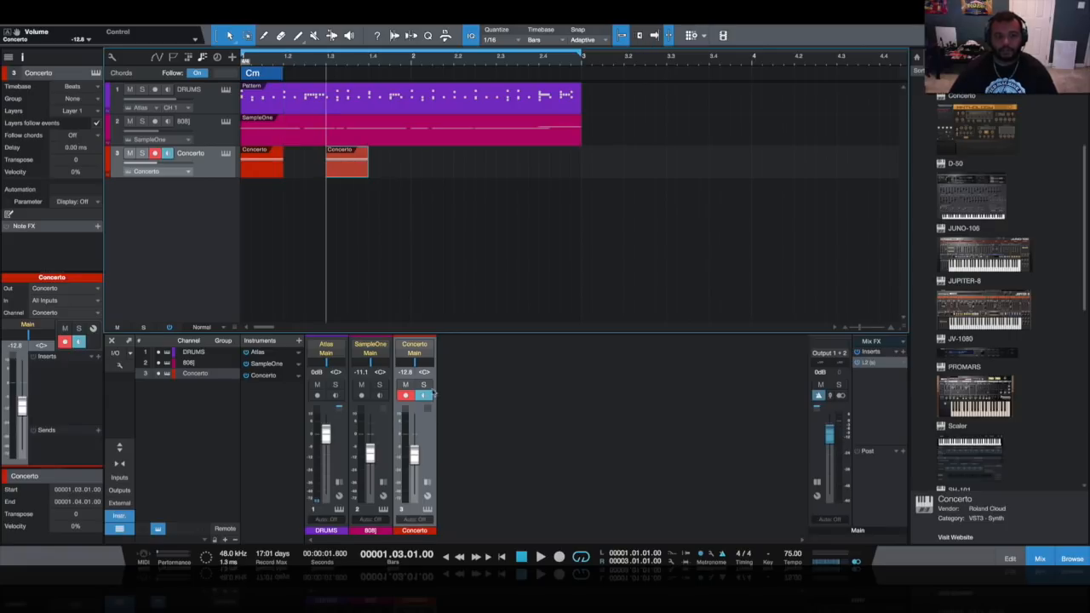
{"action": "left_click", "coordinate": [459, 555]}
{"action": "left_click", "coordinate": [540, 556]}
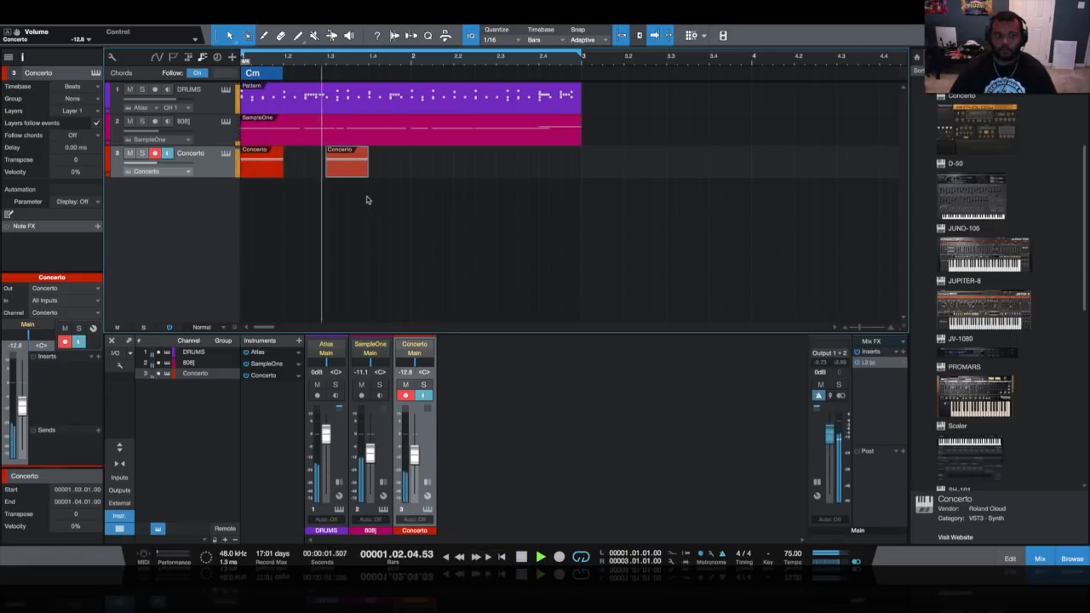
{"action": "left_click_drag", "start_coordinate": [348, 172], "coordinate": [326, 172]}
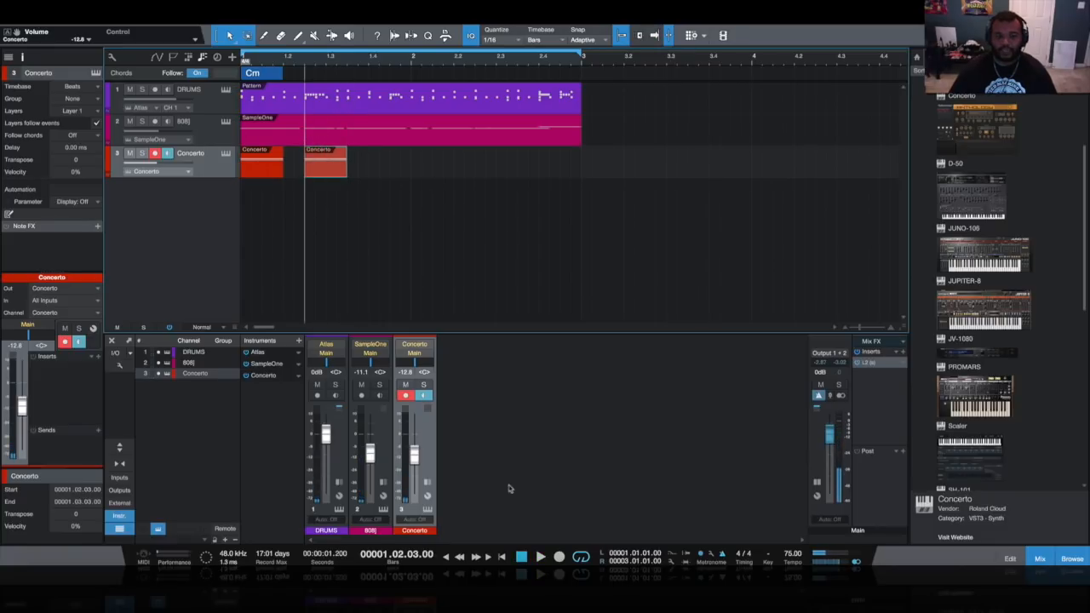
{"action": "left_click", "coordinate": [504, 556]}
{"action": "left_click", "coordinate": [542, 557]}
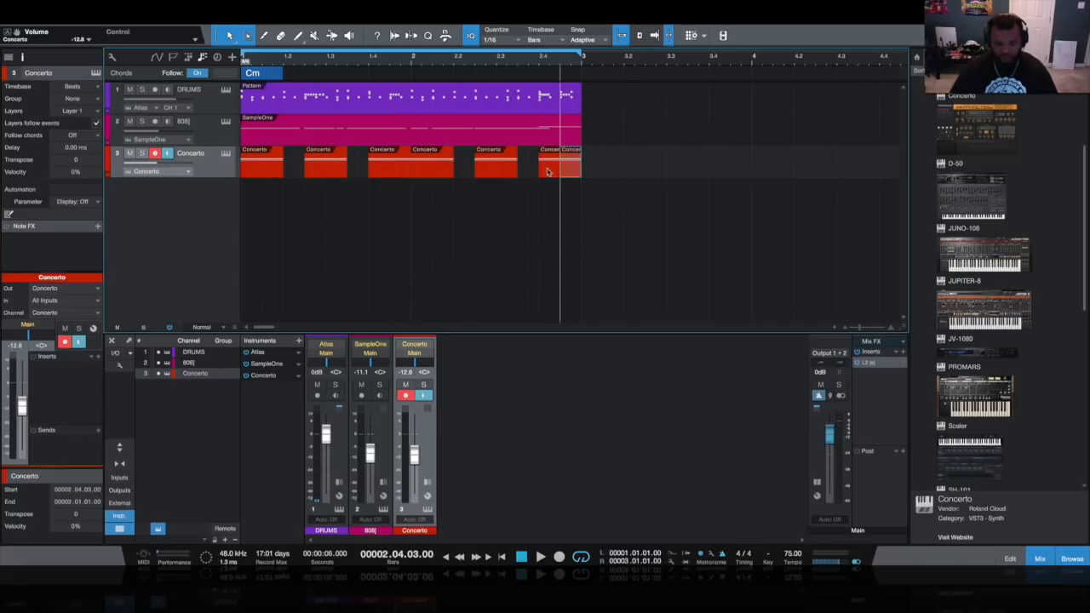
Play the two-bar loop from the start to hear the repeated Concerto chord, and stop playback.
{"action": "left_click", "coordinate": [502, 557]}
{"action": "left_click", "coordinate": [540, 557]}
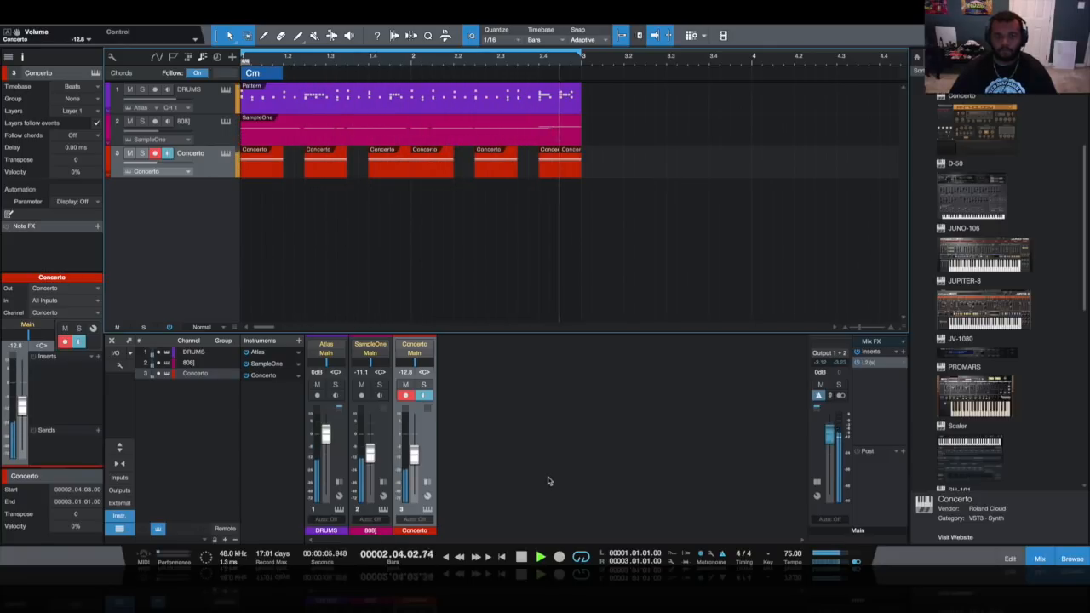
{"action": "left_click", "coordinate": [521, 556]}
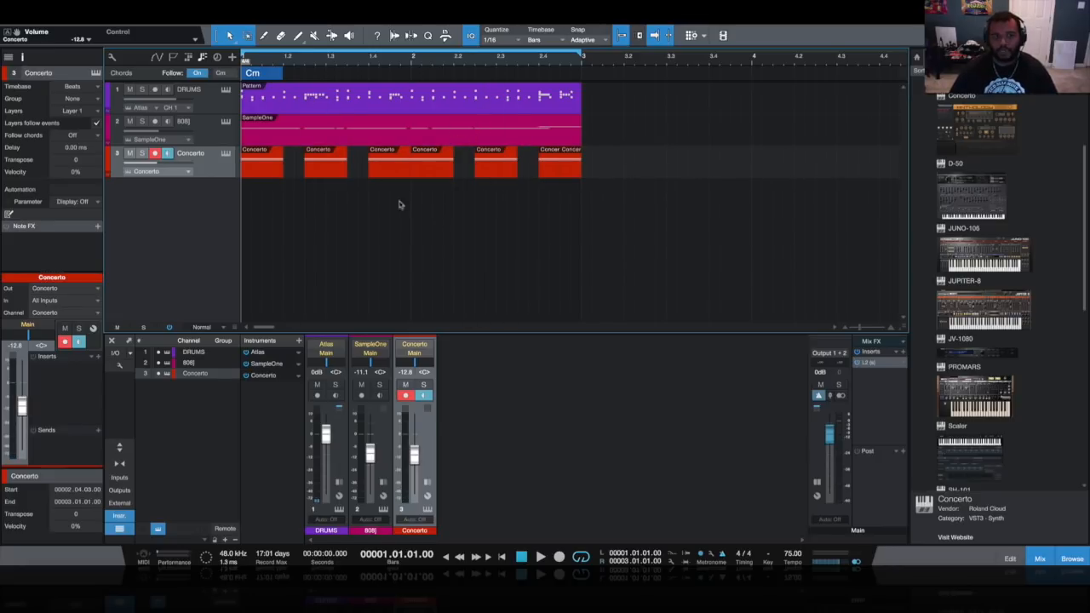
Select all Concerto parts across both bars and extract their chords to the Chord Track.
{"action": "left_click_drag", "start_coordinate": [585, 170], "coordinate": [270, 174]}
{"action": "right_click", "coordinate": [270, 174]}
{"action": "mouse_move", "coordinate": [428, 367]}
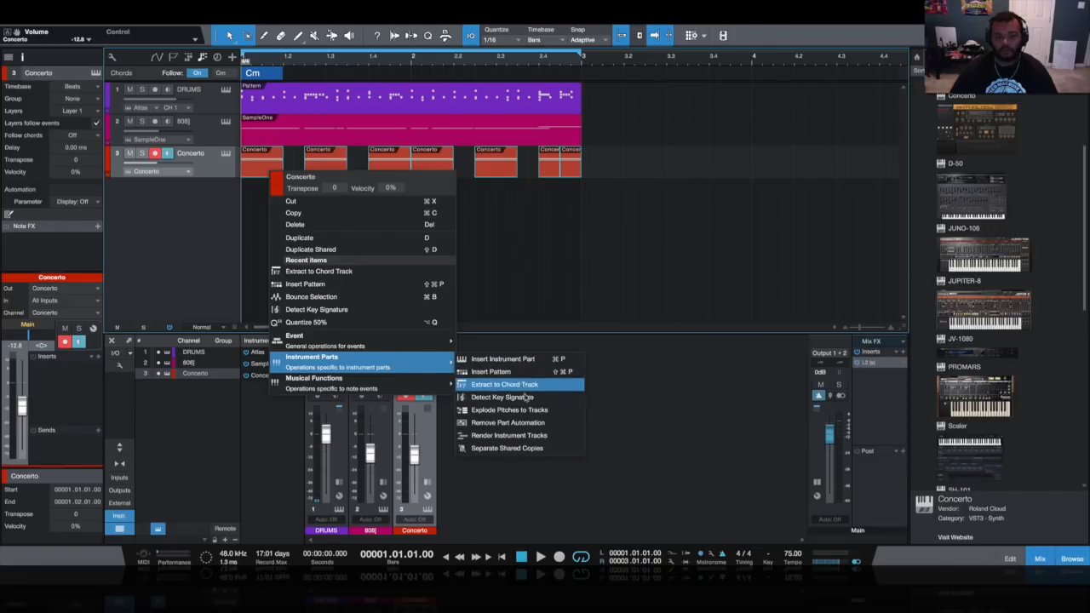
{"action": "left_click", "coordinate": [498, 383]}
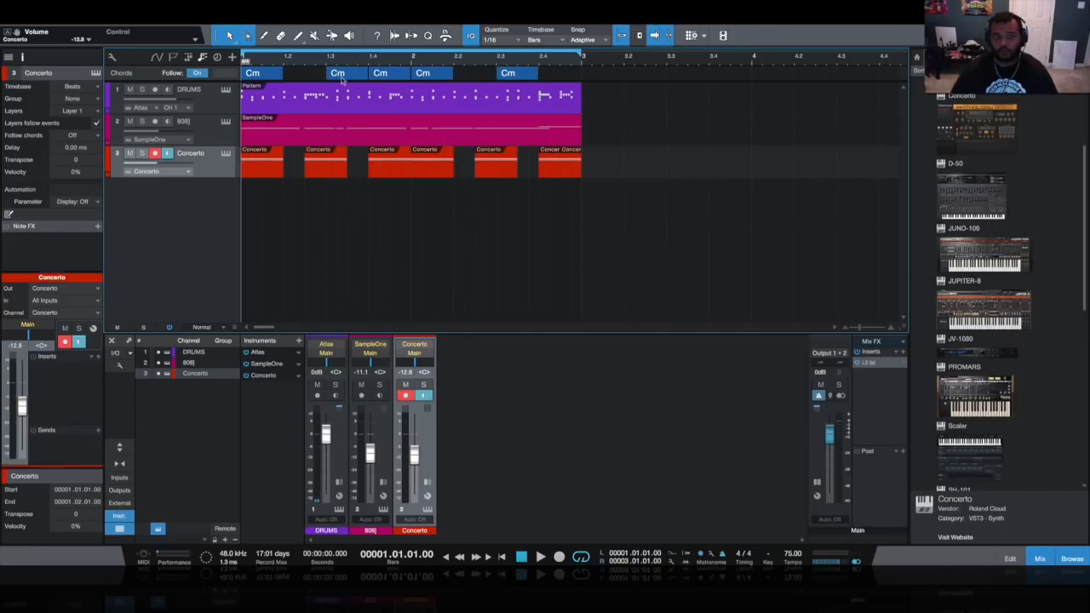
Adjust the Cm events on the Chord Track so they start with the Concerto parts and fill both bars without gaps.
{"action": "left_click_drag", "start_coordinate": [328, 75], "coordinate": [301, 76]}
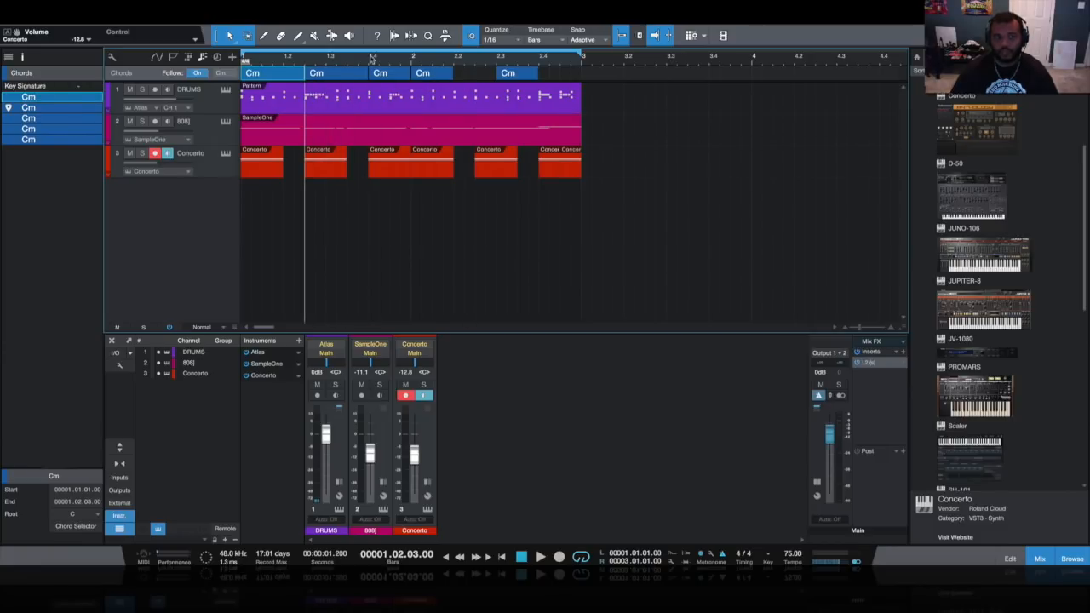
{"action": "mouse_move", "coordinate": [368, 74]}
{"action": "left_mouse_down"}
{"action": "mouse_move", "coordinate": [379, 74]}
{"action": "mouse_move", "coordinate": [367, 74]}
{"action": "left_mouse_up"}
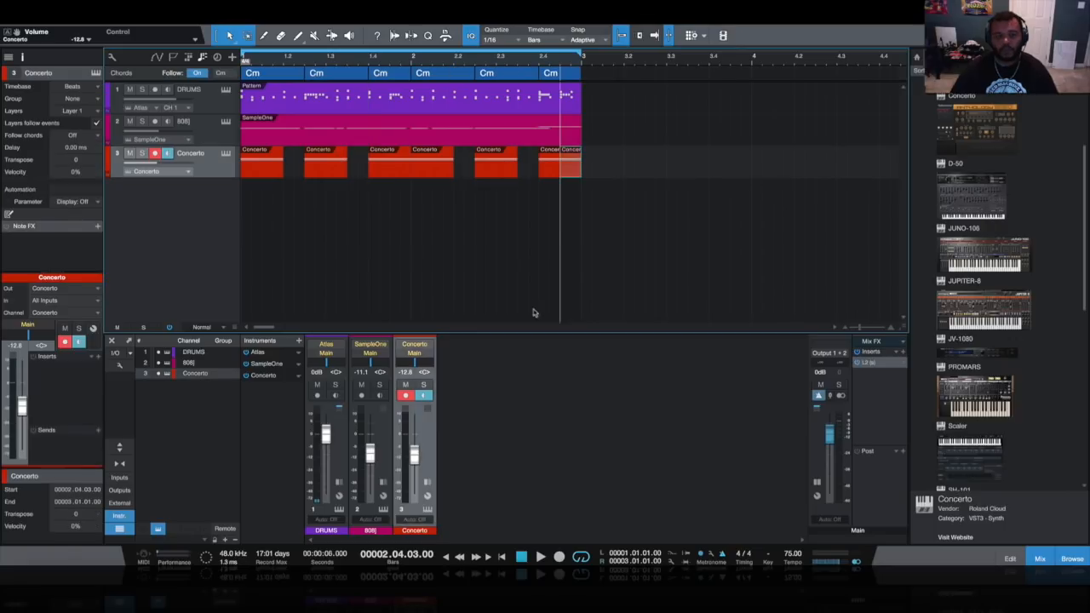
{"action": "left_click", "coordinate": [563, 203]}
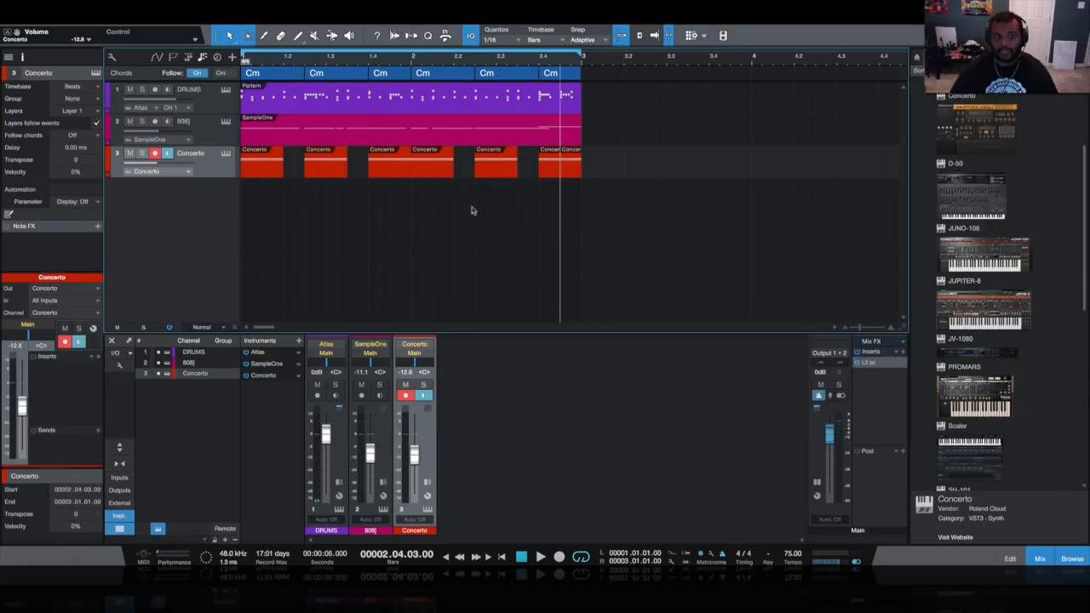
In the Chord Selector, set the first bar's three Chord Track chords to G♭m, Bm and D♭m.
{"action": "double_click", "coordinate": [255, 76]}
{"action": "left_click_drag", "start_coordinate": [746, 82], "coordinate": [522, 209]}
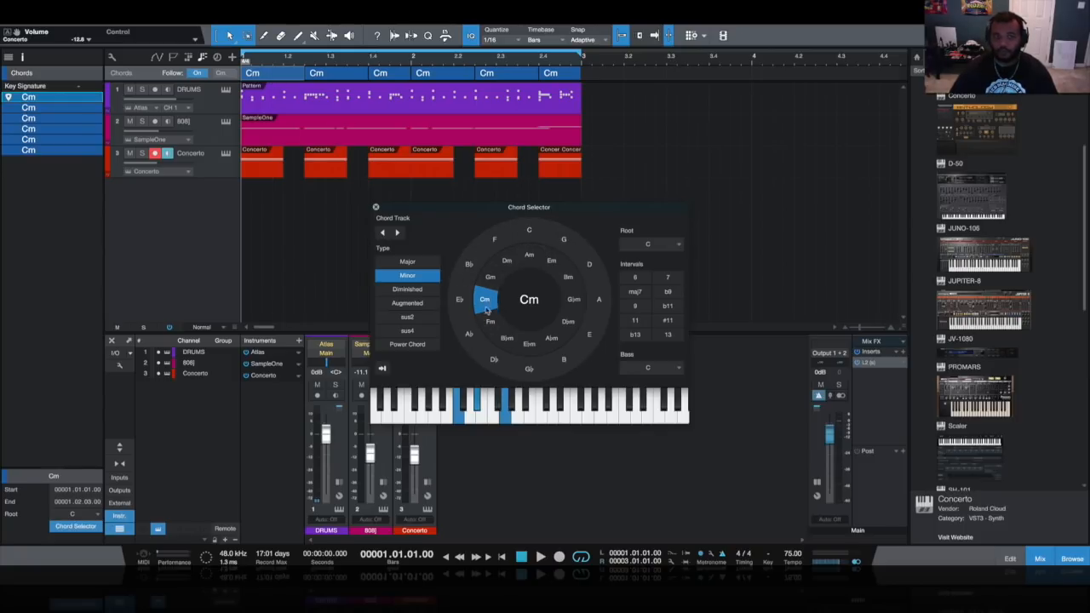
{"action": "left_click", "coordinate": [576, 307]}
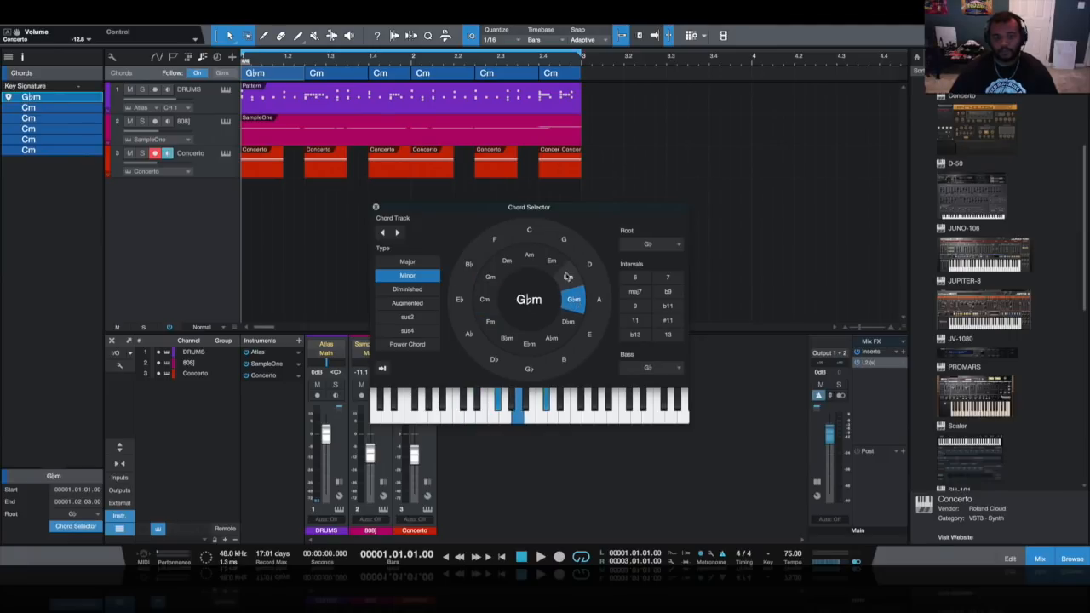
{"action": "left_click", "coordinate": [327, 77]}
{"action": "left_click", "coordinate": [568, 276]}
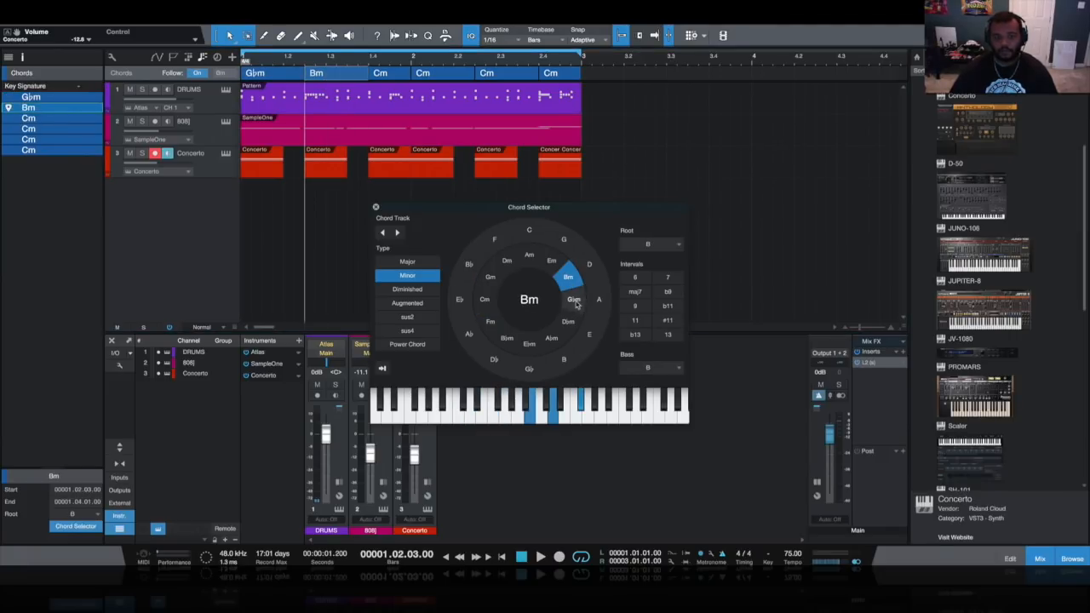
{"action": "key", "text": "Right"}
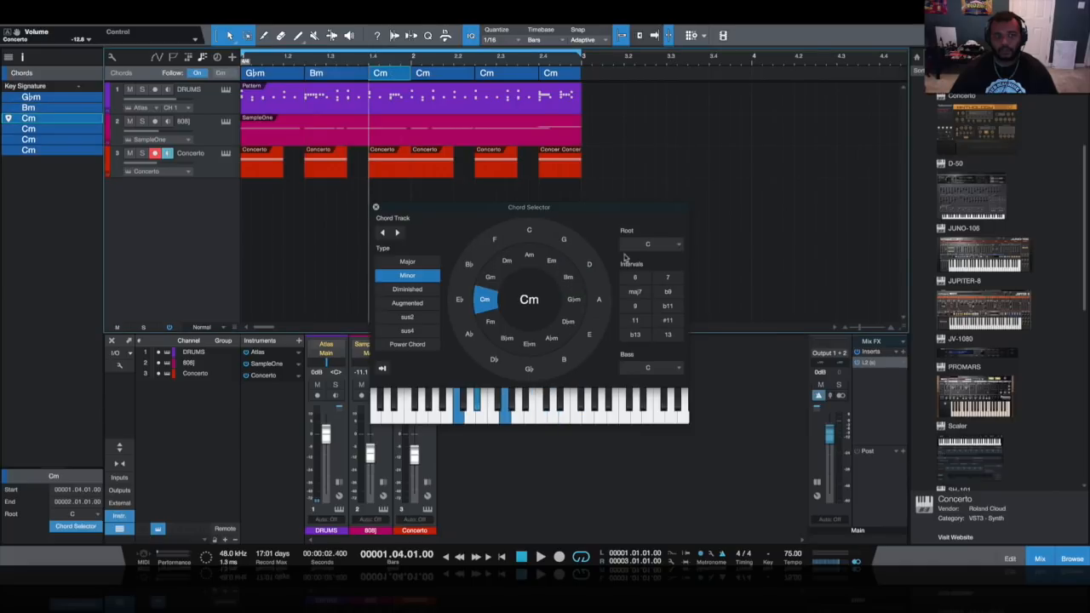
{"action": "left_click", "coordinate": [567, 322]}
Set the second bar's three Chord Track chords to G♭m, Bm and D♭m, and close the Chord Selector.
{"action": "left_click", "coordinate": [433, 73]}
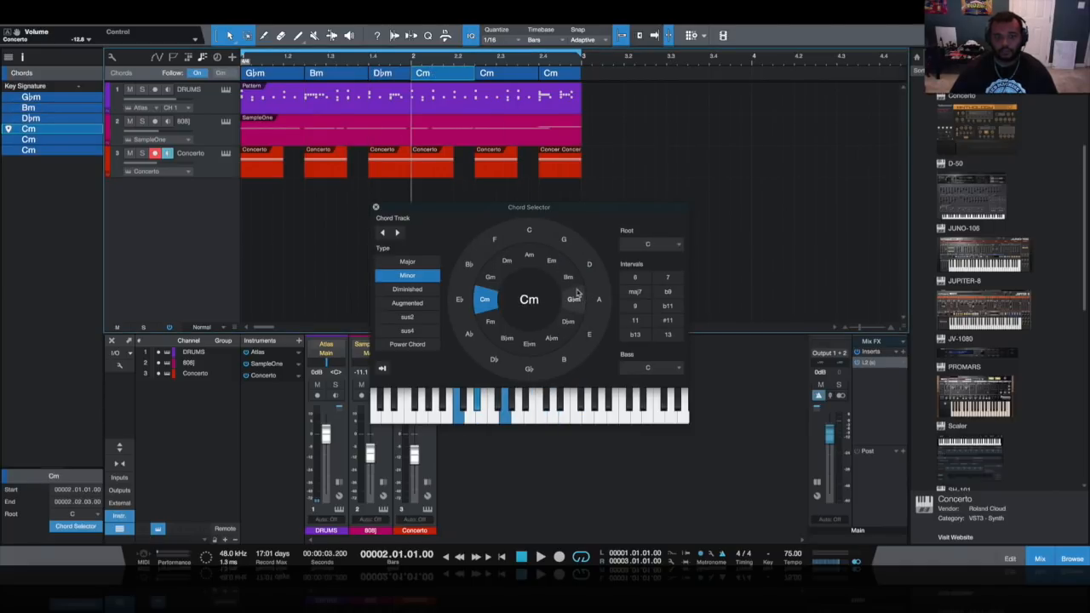
{"action": "left_click", "coordinate": [573, 298]}
{"action": "left_click", "coordinate": [509, 76]}
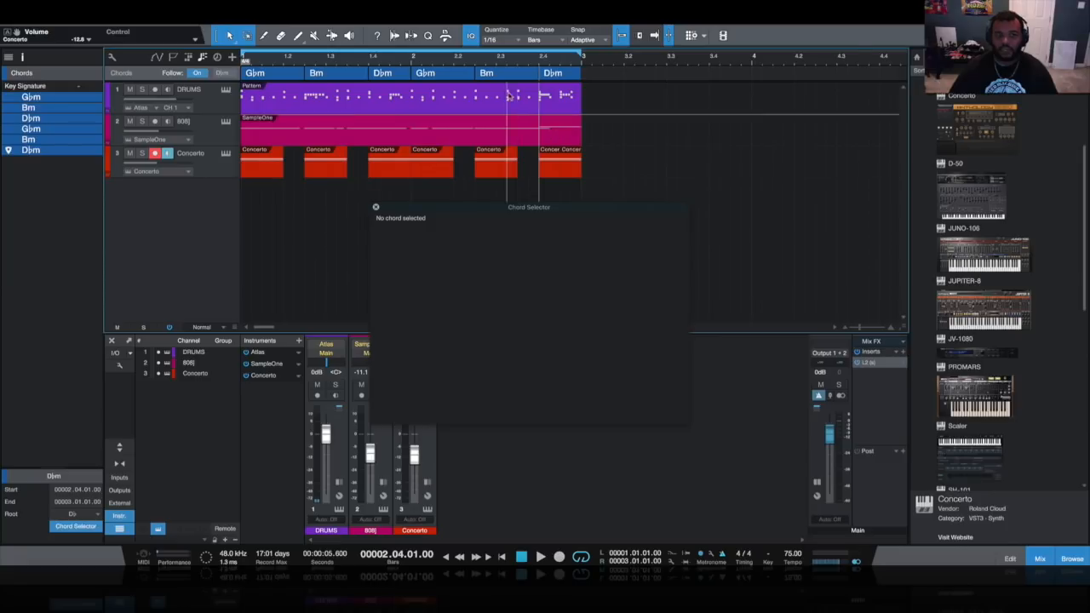
{"action": "left_click", "coordinate": [376, 207]}
Set the Concerto track's Follow Chords mode to Parallel with all of its parts selected.
{"action": "left_click", "coordinate": [252, 176]}
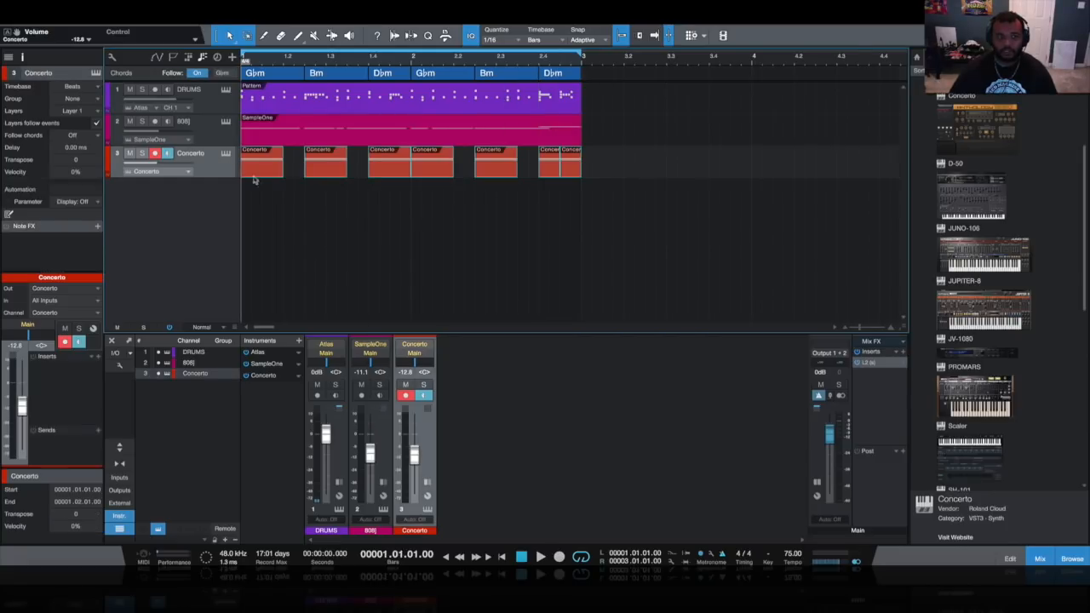
{"action": "left_click", "coordinate": [22, 57]}
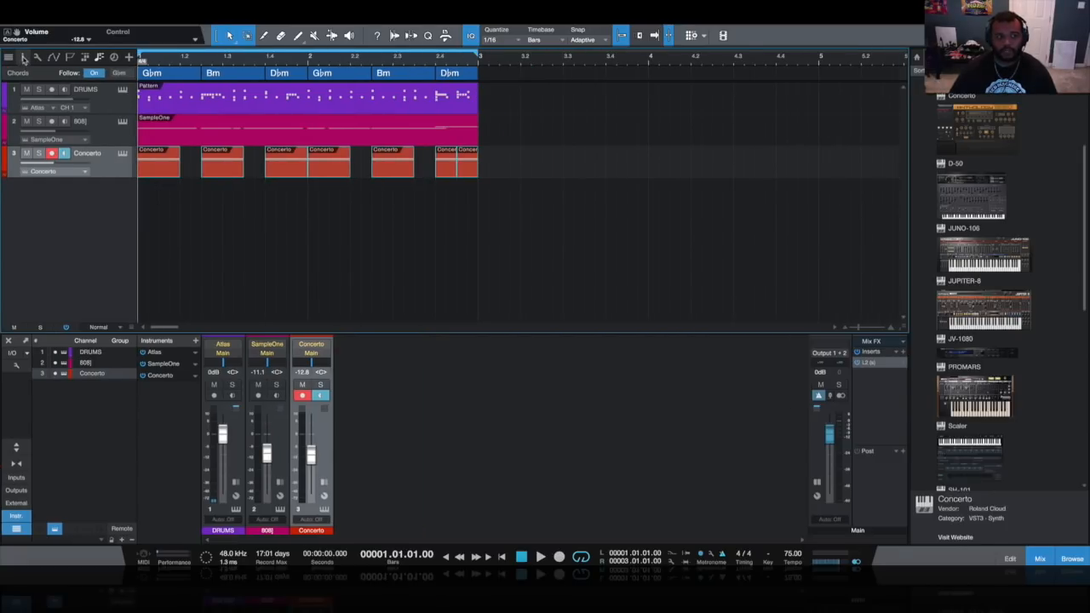
{"action": "left_click", "coordinate": [22, 57]}
{"action": "left_click", "coordinate": [70, 137]}
{"action": "left_click", "coordinate": [85, 160]}
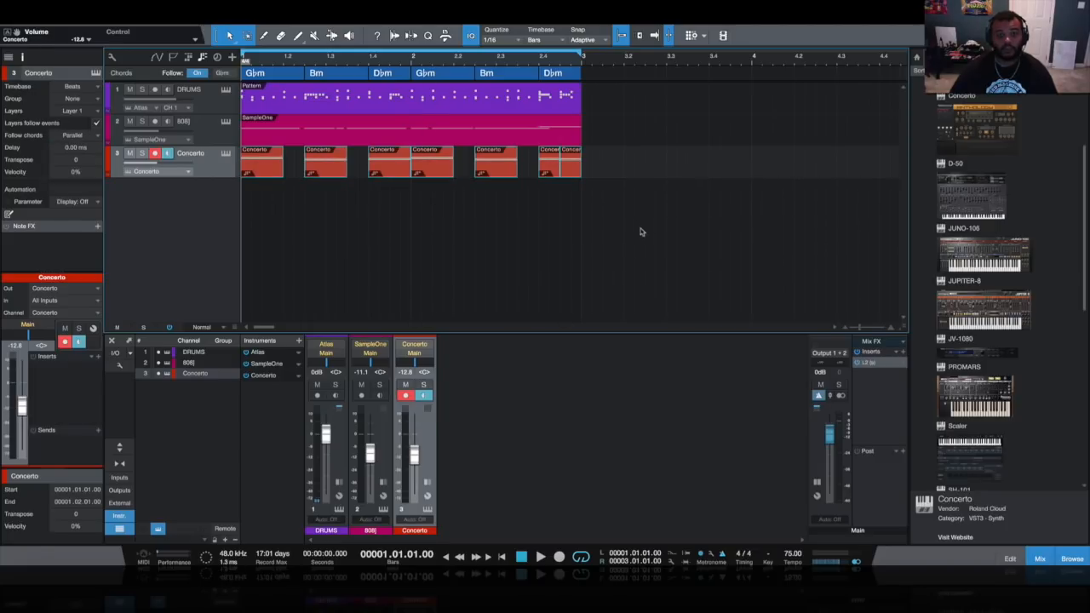
Play the loop and change the closing D♭m chords of bar 2 on the Chord Track to E.
{"action": "left_click", "coordinate": [539, 555]}
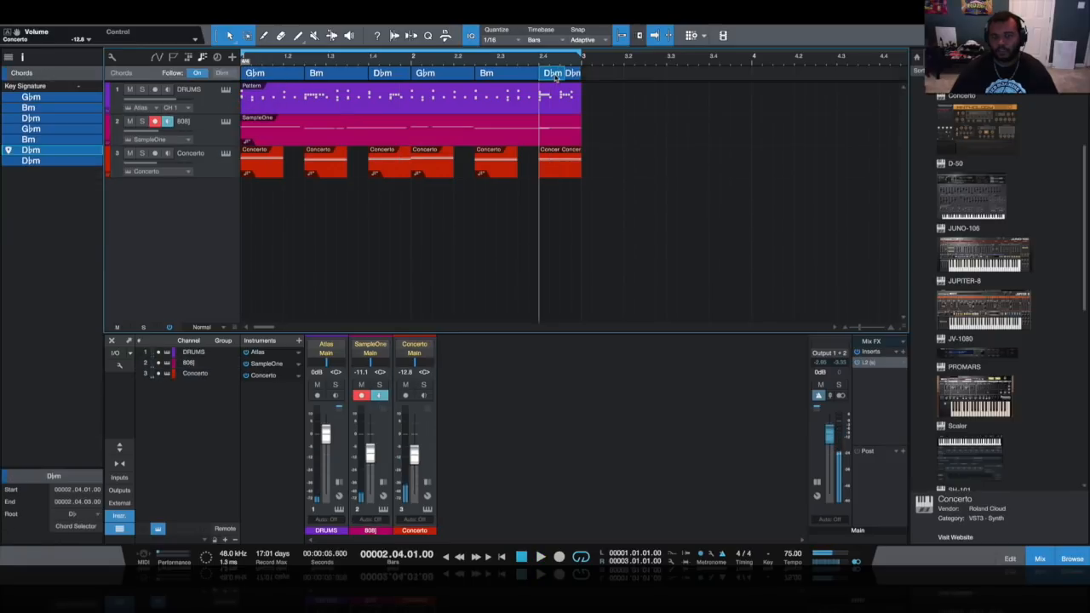
{"action": "double_click", "coordinate": [555, 74]}
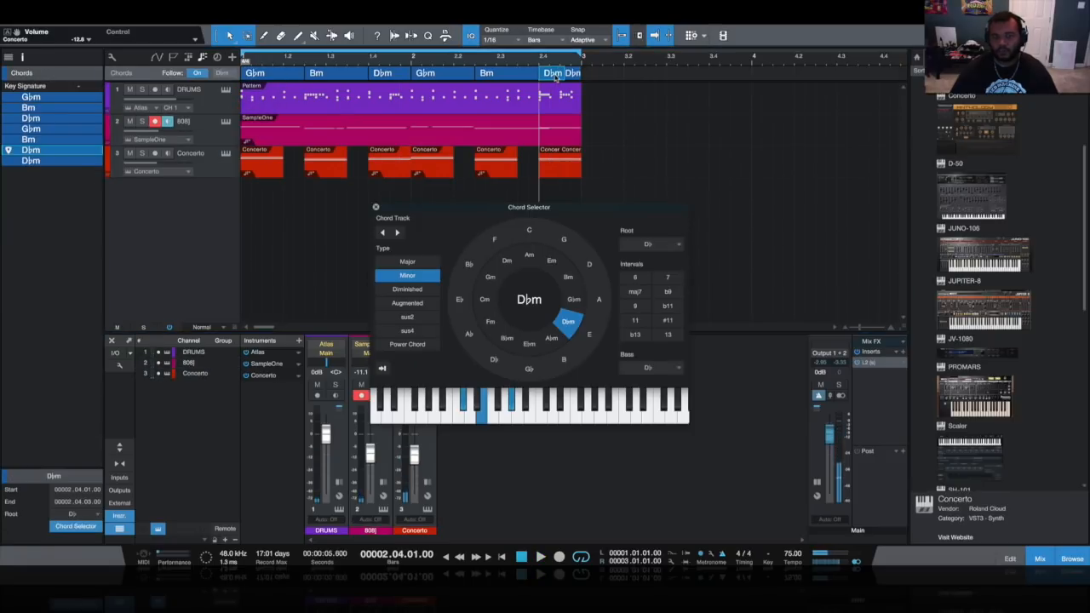
{"action": "left_click", "coordinate": [587, 334]}
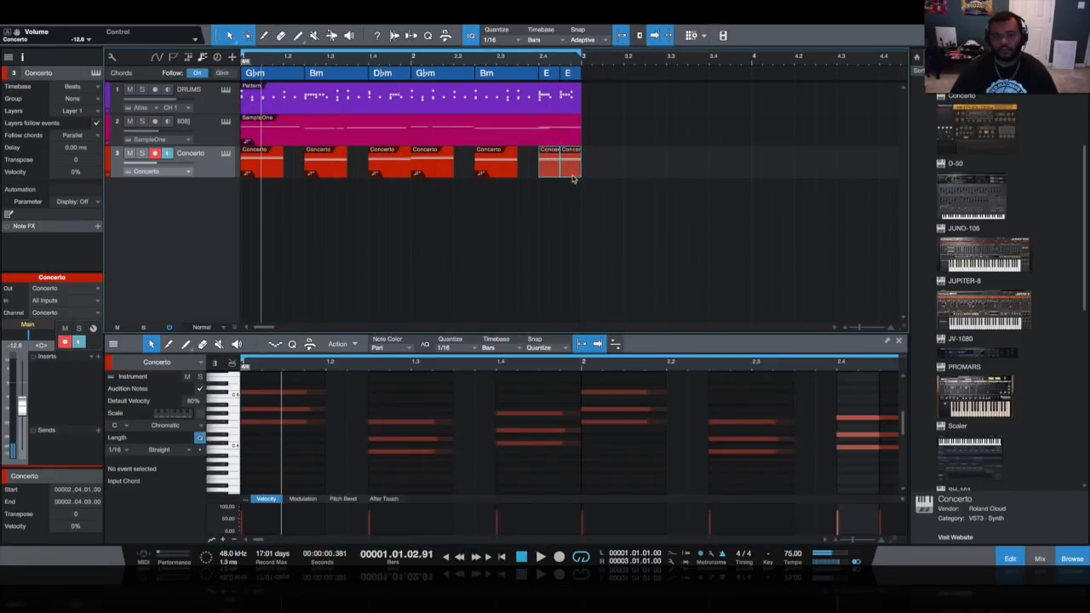
Delete the last half-beat Concerto part and extend the part at 2.4 to the end of bar 2.
{"action": "left_click", "coordinate": [572, 172]}
{"action": "left_click", "coordinate": [570, 178]}
{"action": "key", "text": "Delete"}
{"action": "left_click", "coordinate": [556, 166]}
{"action": "left_click_drag", "start_coordinate": [560, 165], "coordinate": [582, 170]}
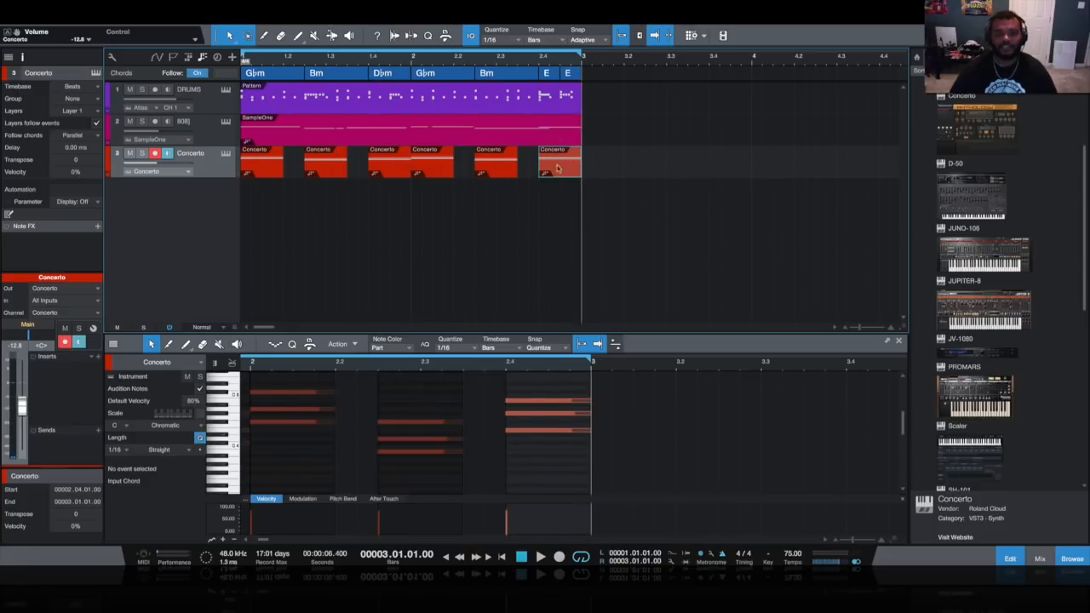
Play back the loop to hear the Concerto chord progression with its new ending.
{"action": "left_click", "coordinate": [474, 61]}
{"action": "key", "text": "space"}
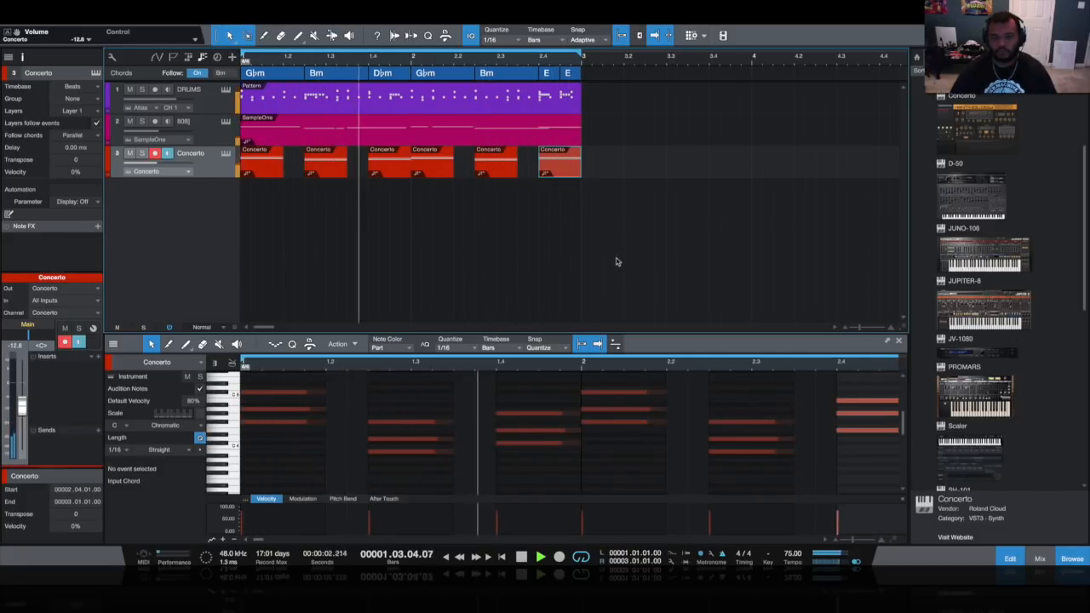
Select all Concerto parts, set the track's Follow Chords mode to Narrow and play the loop.
{"action": "left_click_drag", "start_coordinate": [592, 182], "coordinate": [237, 167]}
{"action": "left_click", "coordinate": [88, 137]}
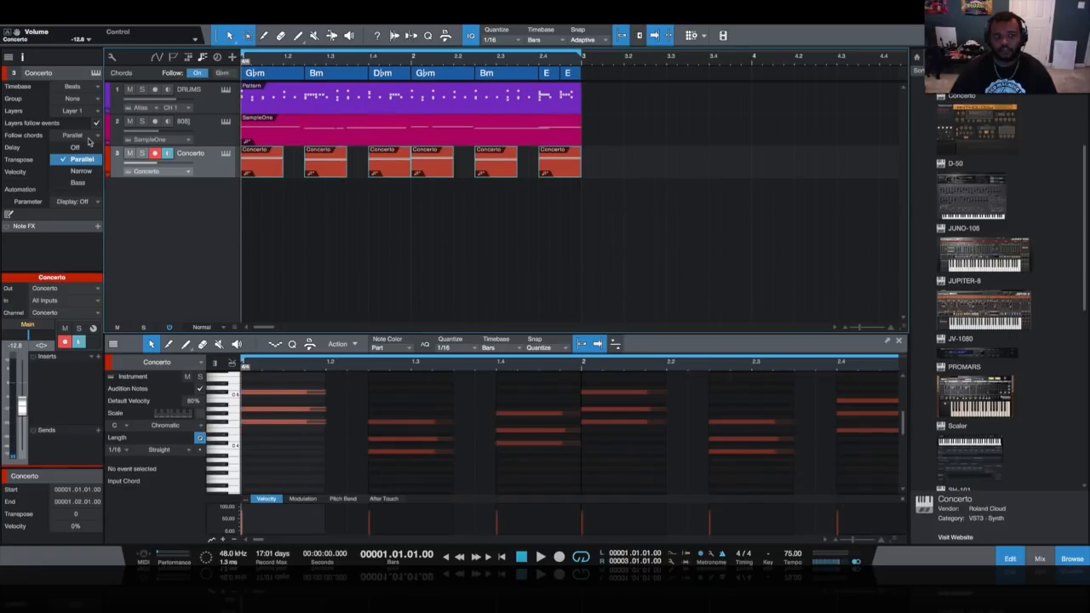
{"action": "left_click", "coordinate": [84, 174]}
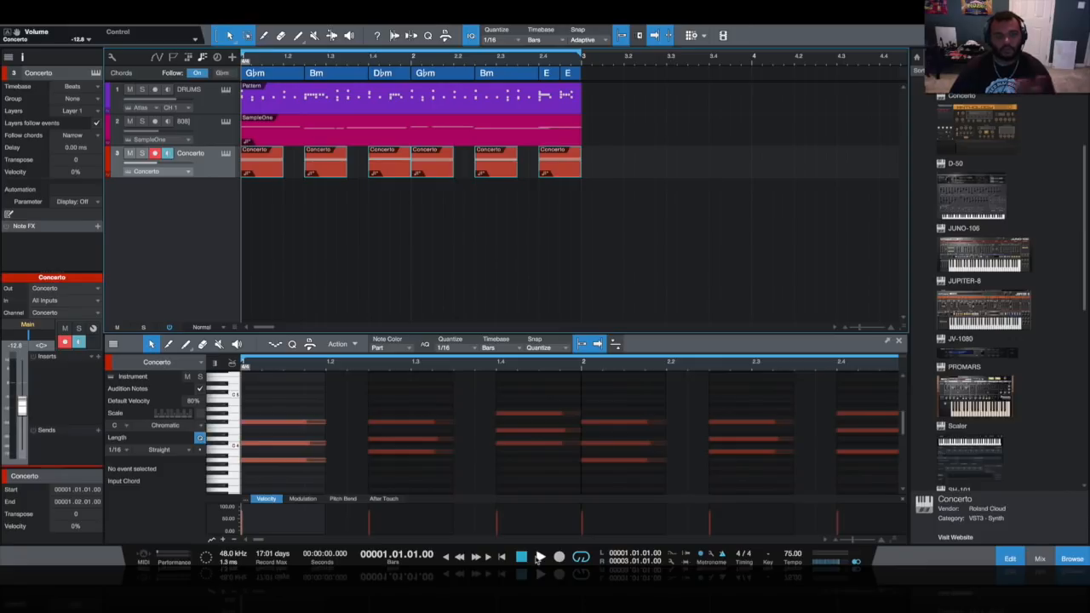
{"action": "left_click", "coordinate": [539, 558]}
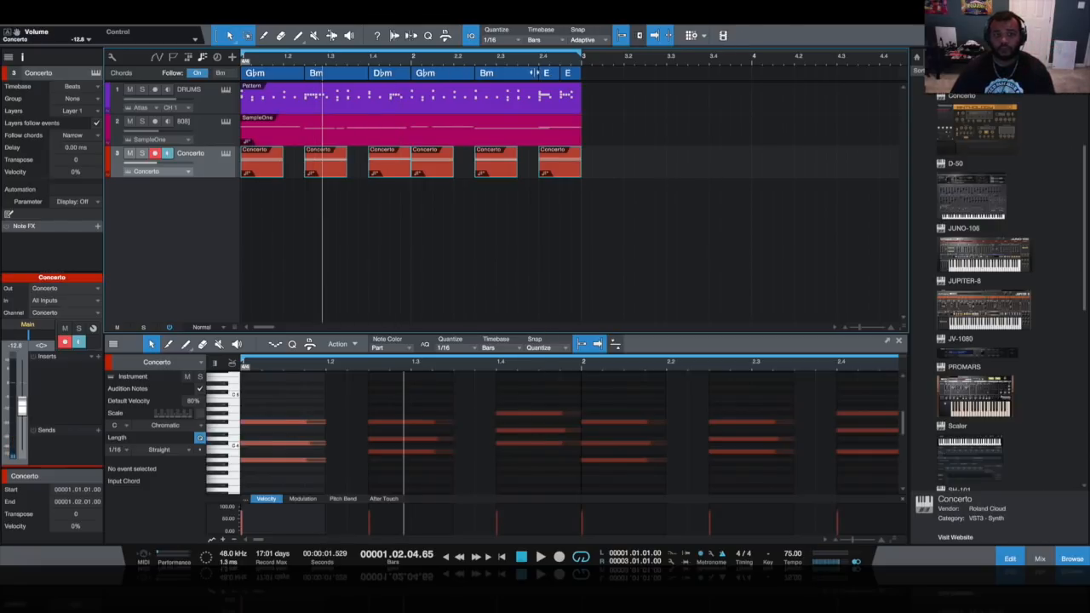
Duplicate the 808 part past the end of the Chord Track chords and delete the copy.
{"action": "left_click", "coordinate": [463, 139]}
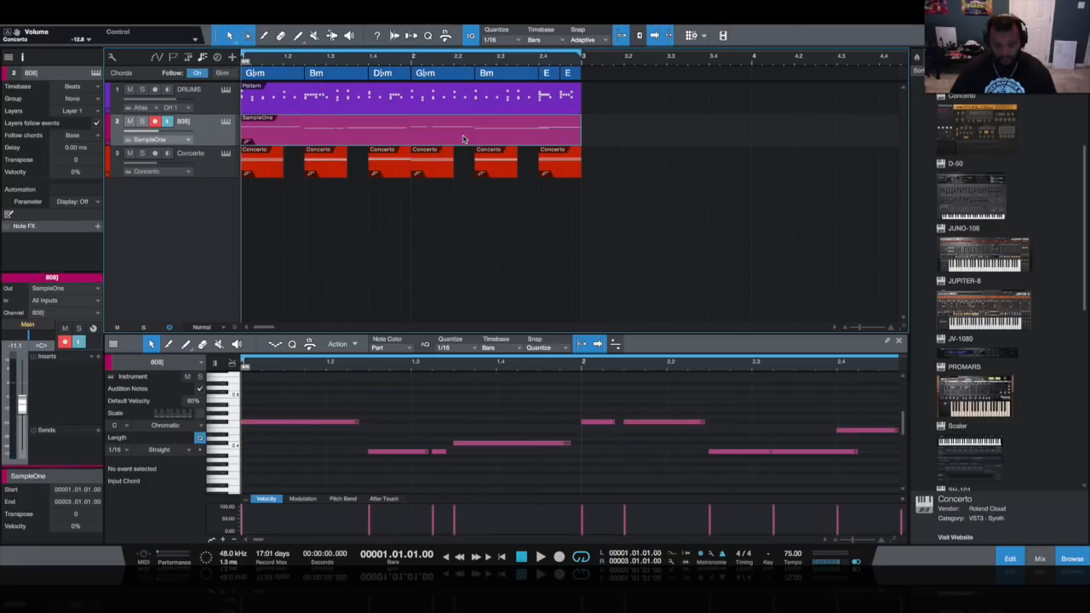
{"action": "key", "text": "d"}
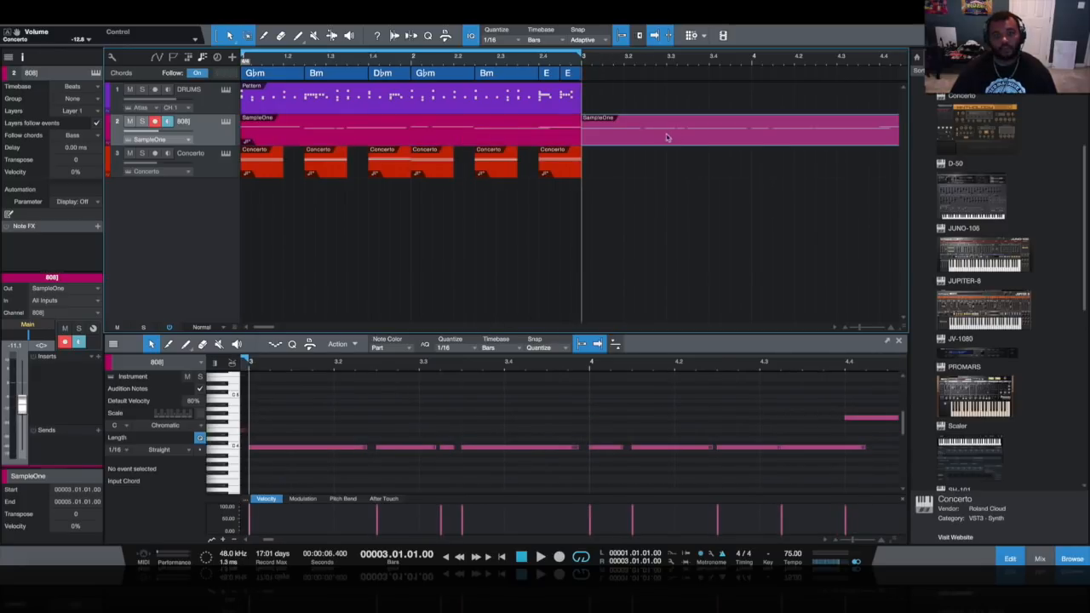
{"action": "left_click", "coordinate": [586, 75]}
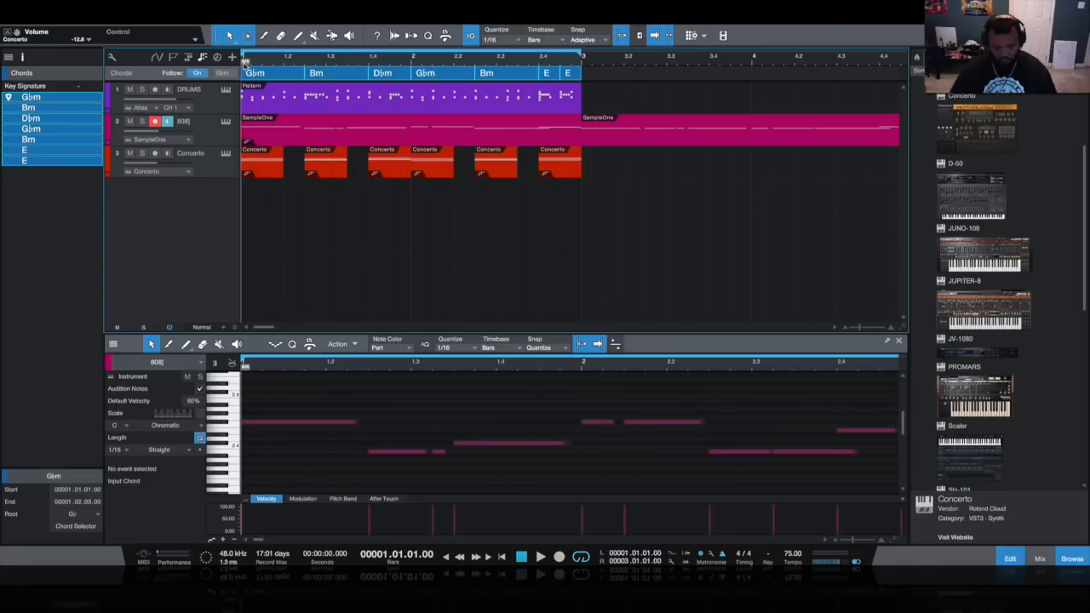
{"action": "left_click", "coordinate": [634, 142]}
{"action": "key", "text": "Delete"}
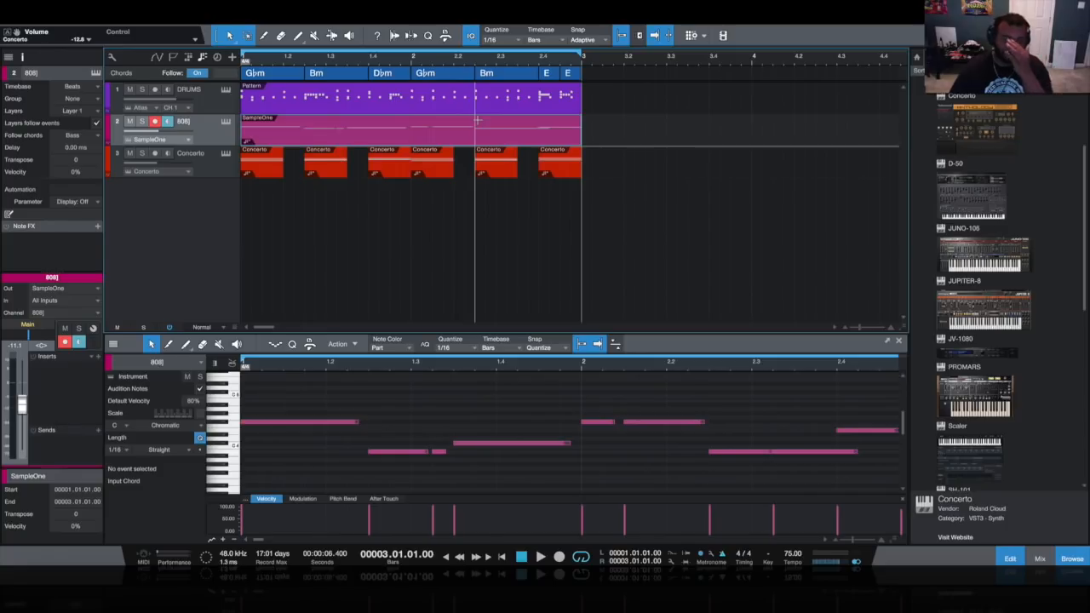
Examine the first G♭m chord of the Chord Track in the Chord Selector.
{"action": "left_click", "coordinate": [266, 74]}
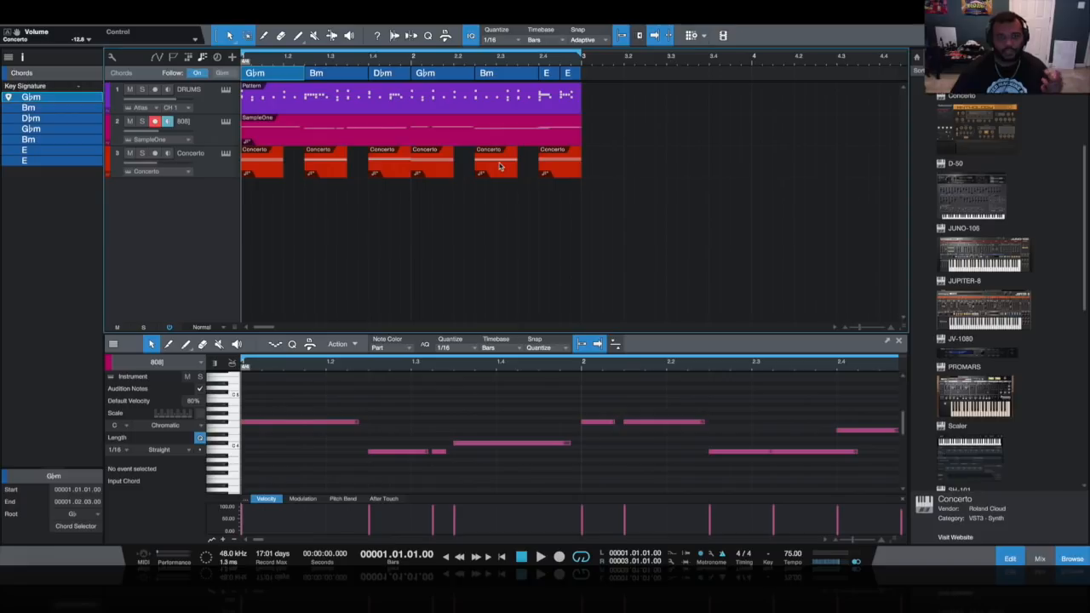
{"action": "double_click", "coordinate": [259, 74]}
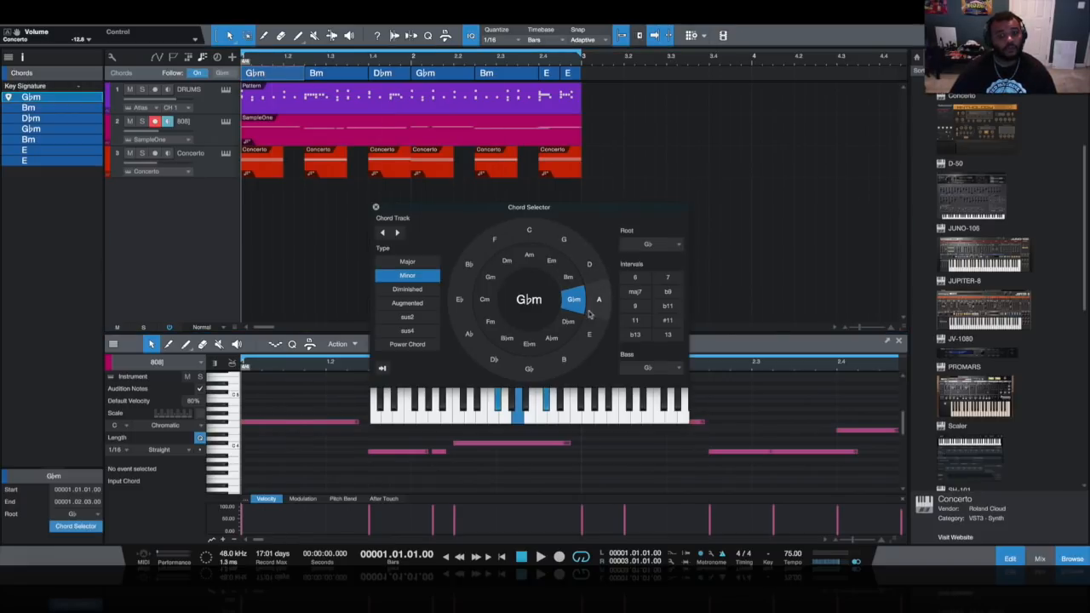
{"action": "left_click", "coordinate": [699, 165]}
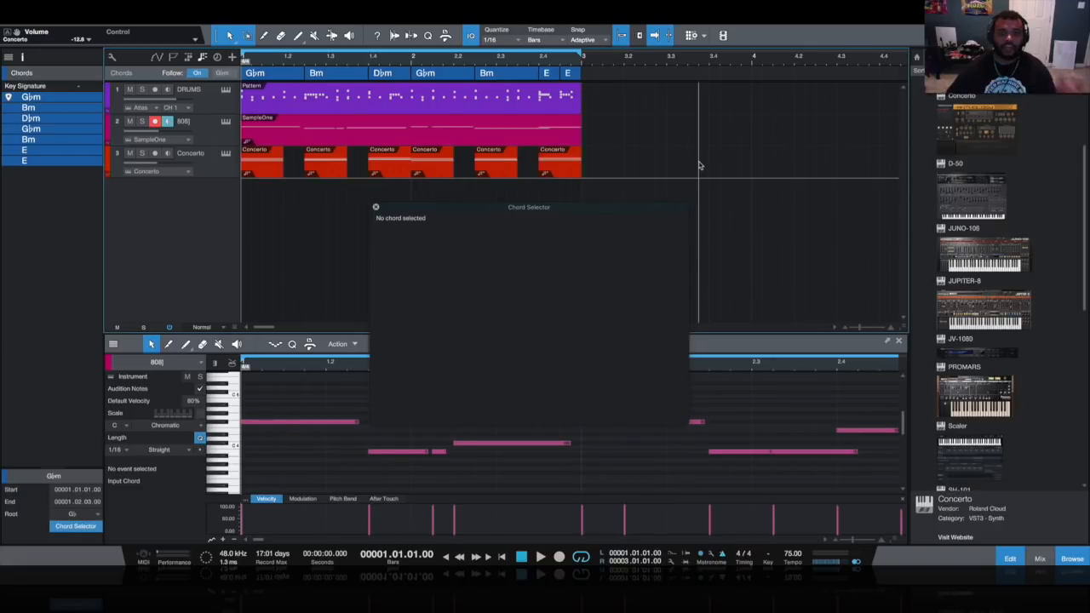
{"action": "left_click", "coordinate": [376, 207]}
Set the 808 track's Follow Chords to Off and delete all chords from the Chord Track.
{"action": "left_click", "coordinate": [281, 142]}
{"action": "left_click", "coordinate": [90, 135]}
{"action": "left_click", "coordinate": [84, 148]}
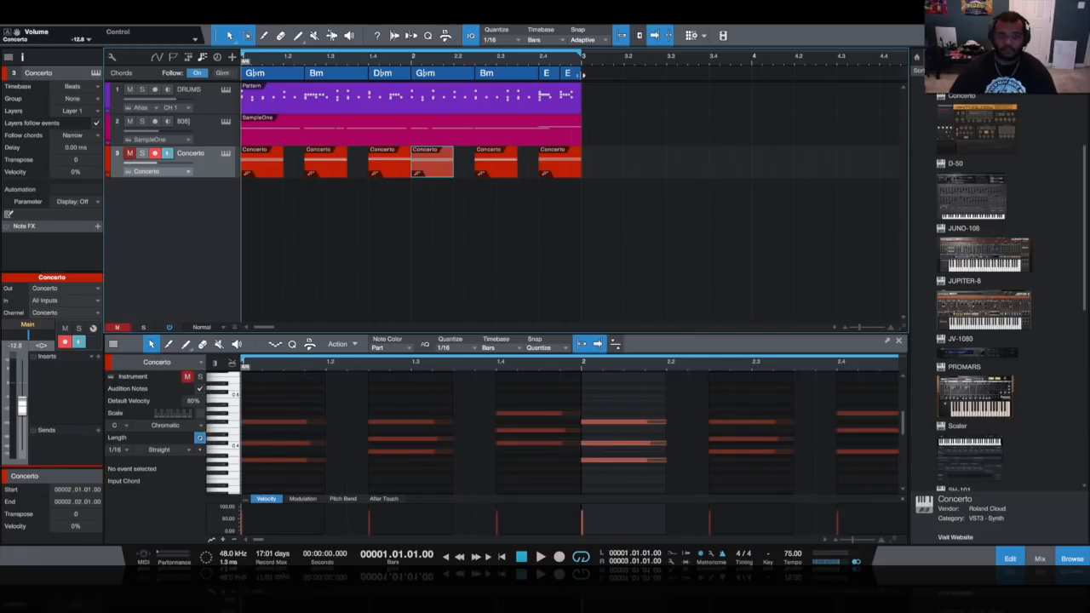
{"action": "left_click", "coordinate": [571, 74]}
{"action": "key", "text": "Delete"}
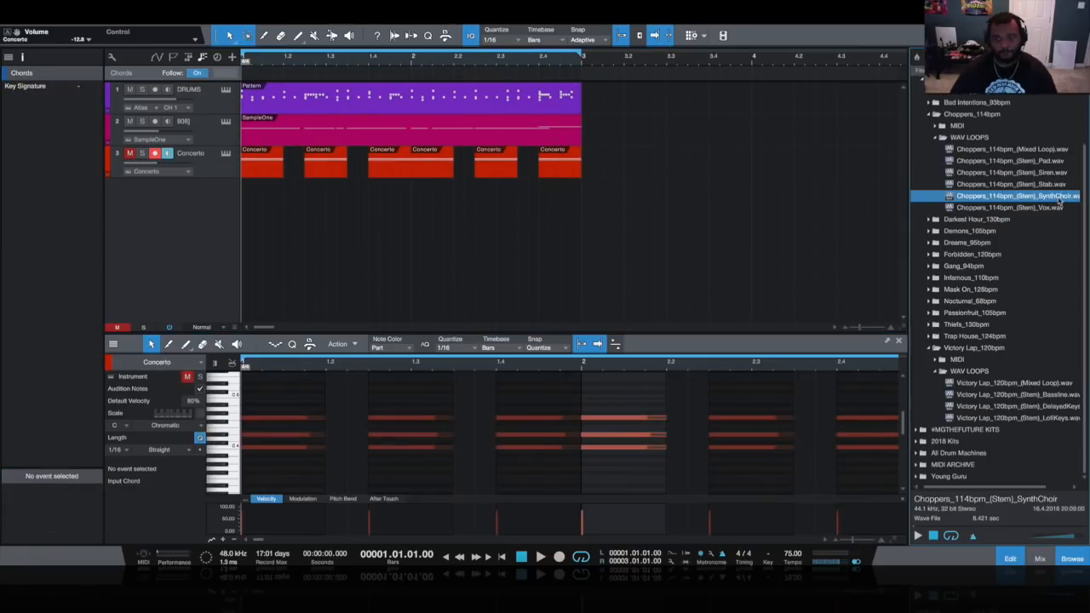
Add the Choppers_114bpm_(Stem)_SynthChoir loop on a new track, trimmed to bars 1 and 2, and play it with the drums and 808.
{"action": "left_click_drag", "start_coordinate": [1012, 201], "coordinate": [253, 192]}
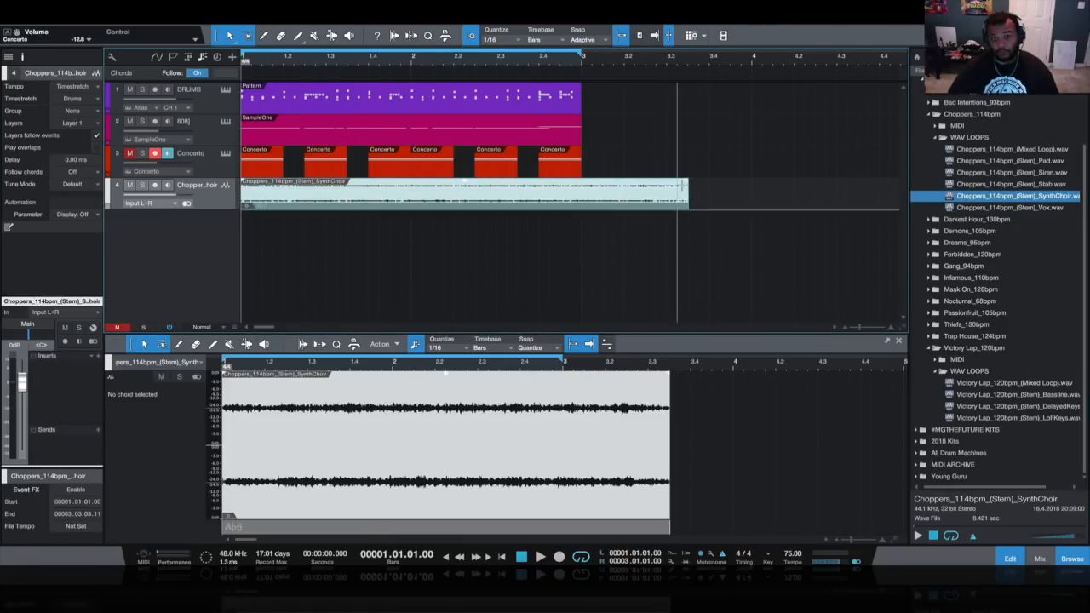
{"action": "left_click_drag", "start_coordinate": [687, 194], "coordinate": [583, 197]}
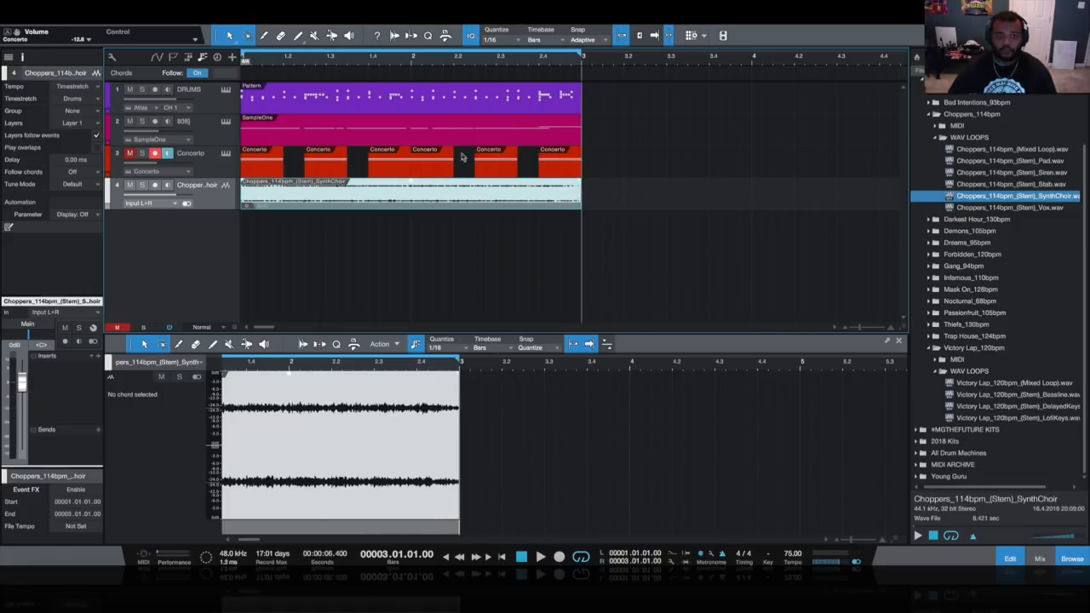
{"action": "left_click", "coordinate": [243, 138]}
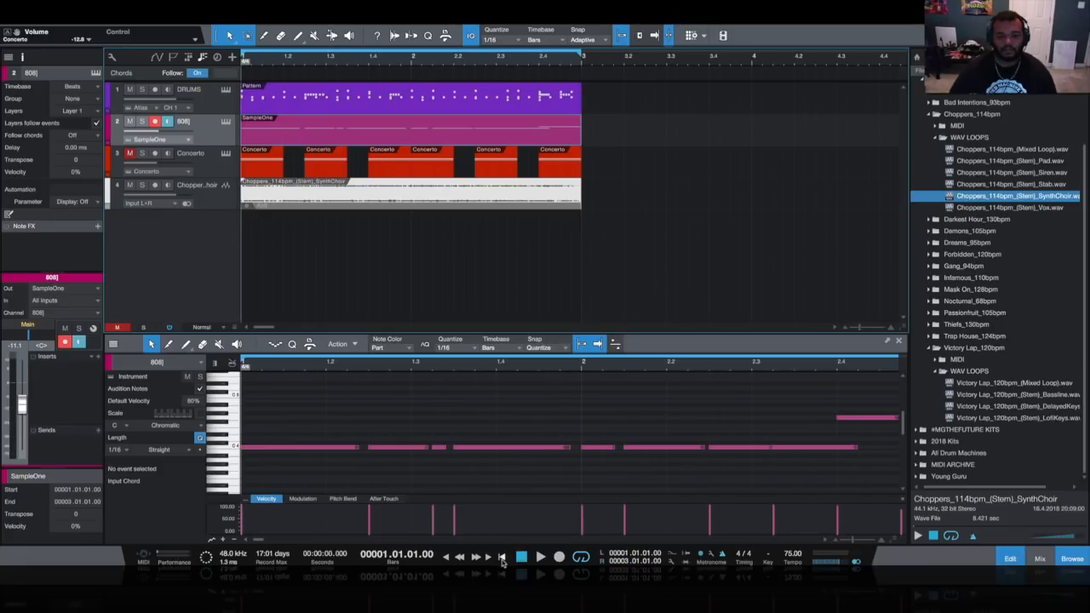
{"action": "left_click", "coordinate": [541, 558]}
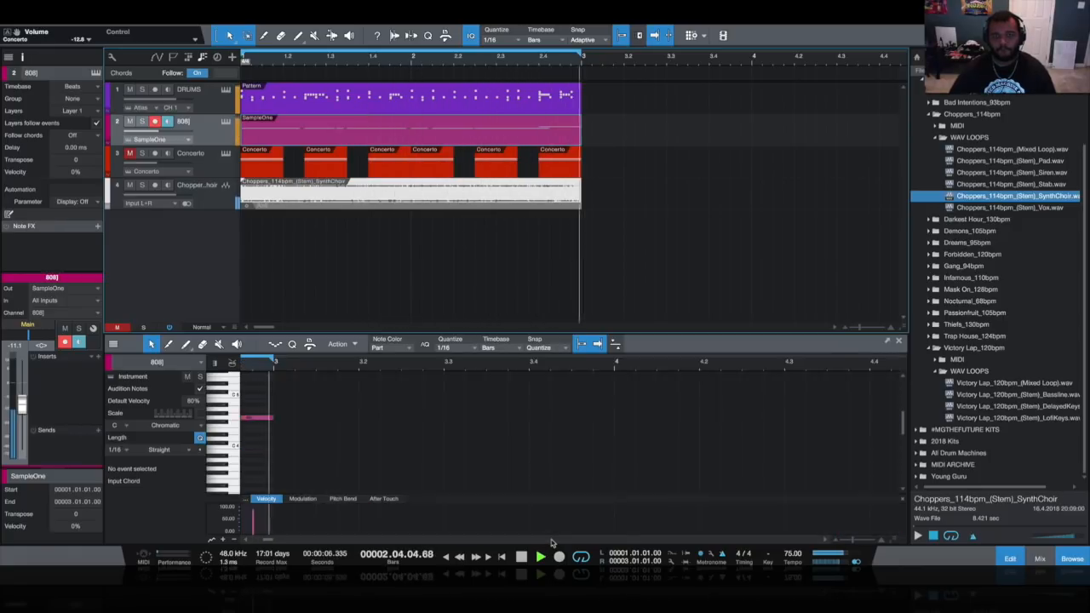
{"action": "key", "text": "space"}
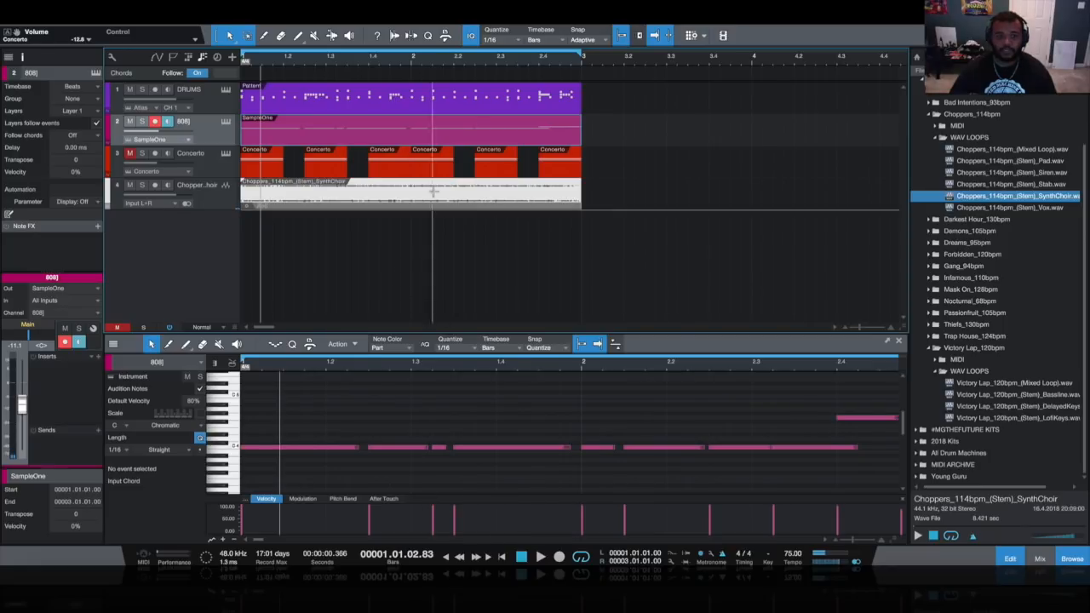
Extract the chords of the SynthChoir audio event to the Chord Track.
{"action": "left_click", "coordinate": [391, 200]}
{"action": "right_click", "coordinate": [376, 201]}
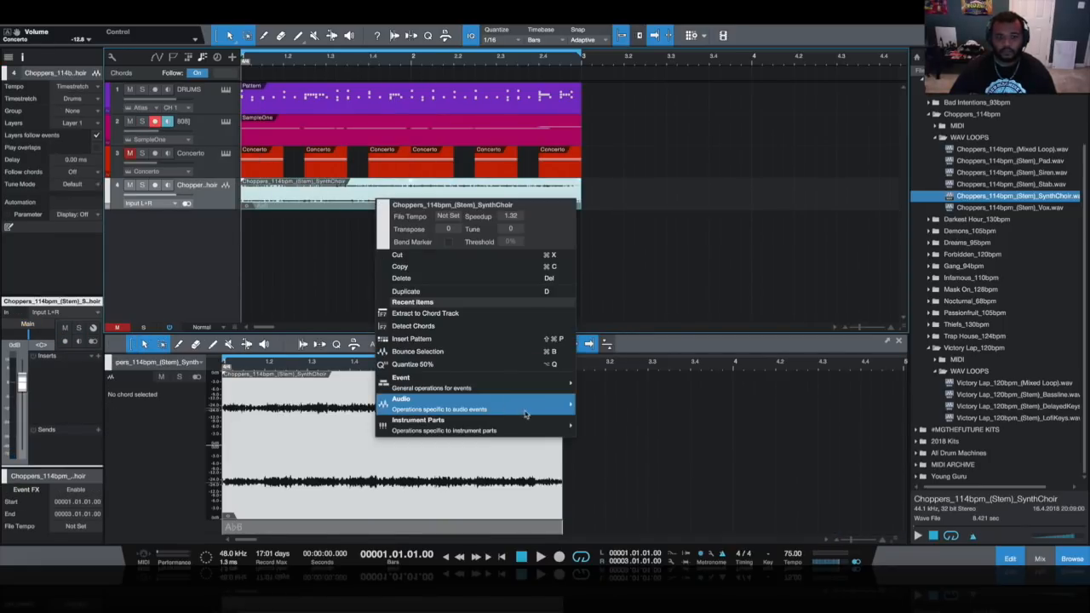
{"action": "mouse_move", "coordinate": [526, 414]}
{"action": "left_click", "coordinate": [654, 333]}
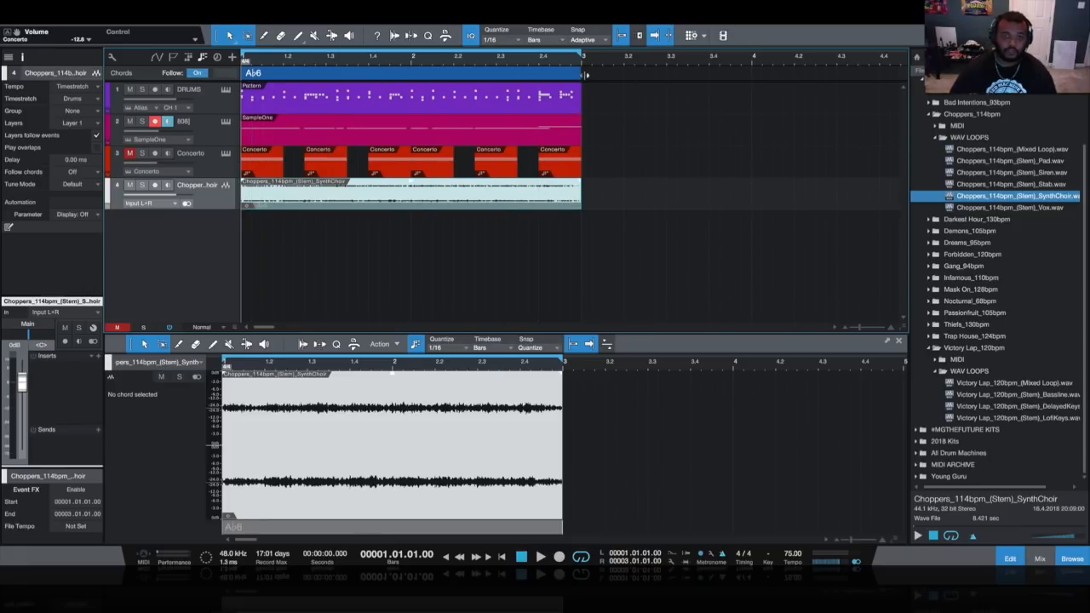
Examine the extracted A♭6 chord in the Chord Selector, trying interval 7 and restoring interval 6.
{"action": "double_click", "coordinate": [408, 78]}
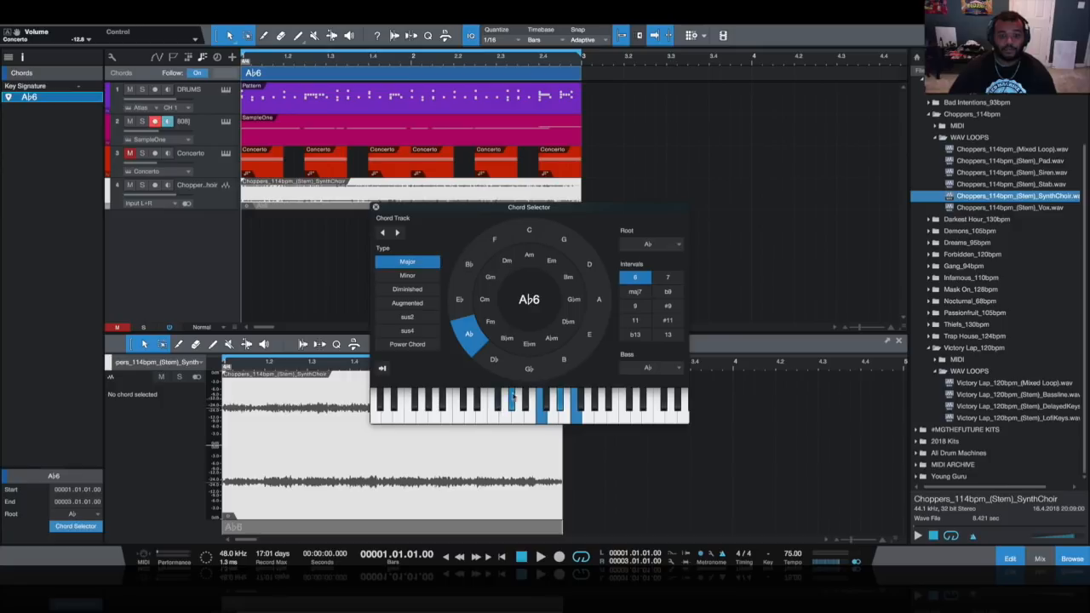
{"action": "left_click", "coordinate": [537, 415]}
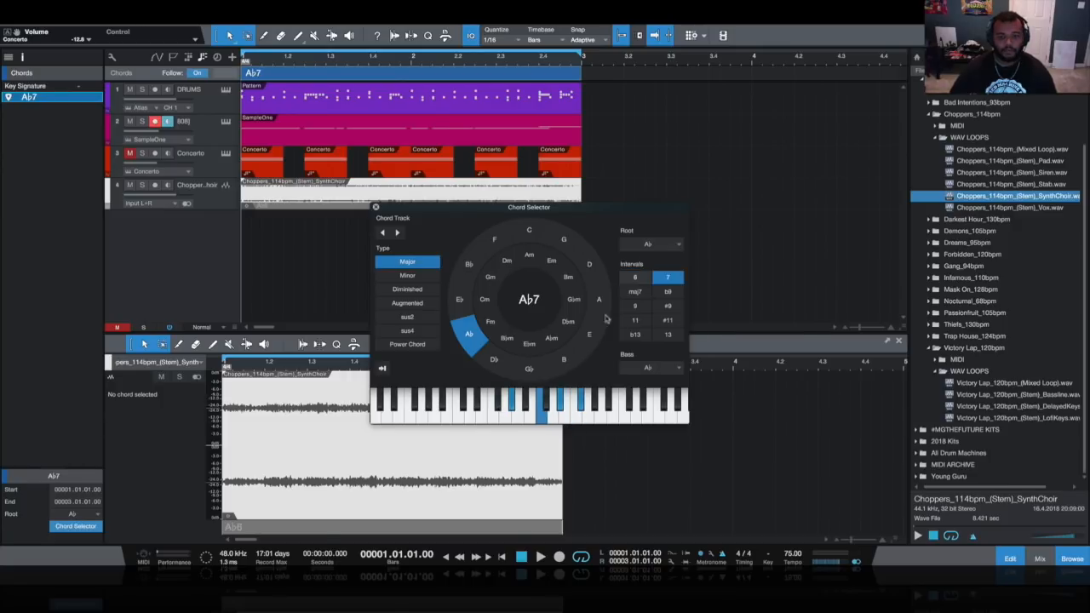
{"action": "left_click", "coordinate": [634, 278]}
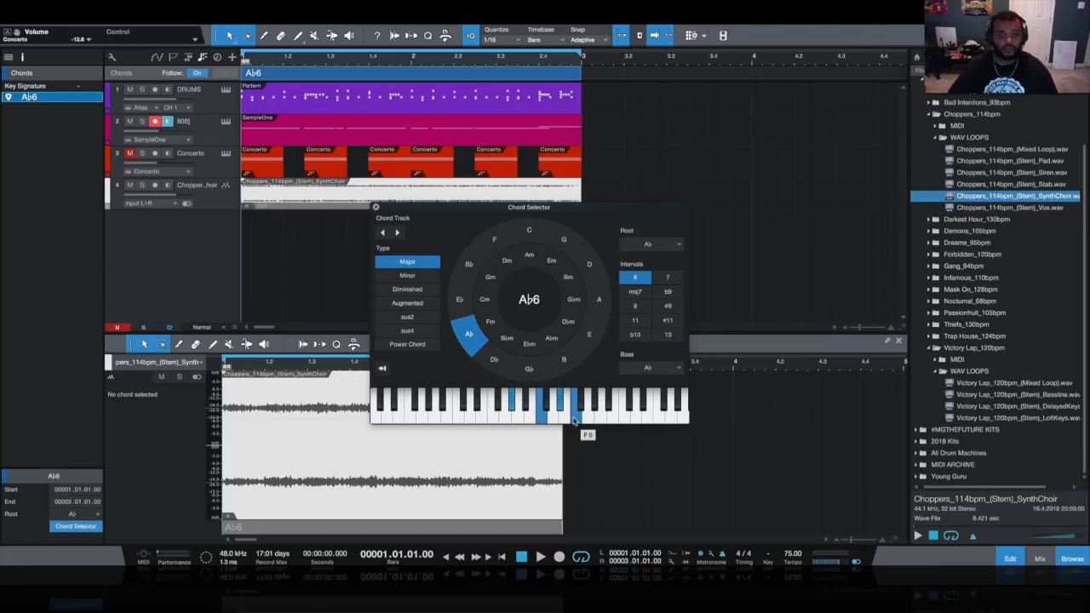
{"action": "left_click", "coordinate": [375, 207]}
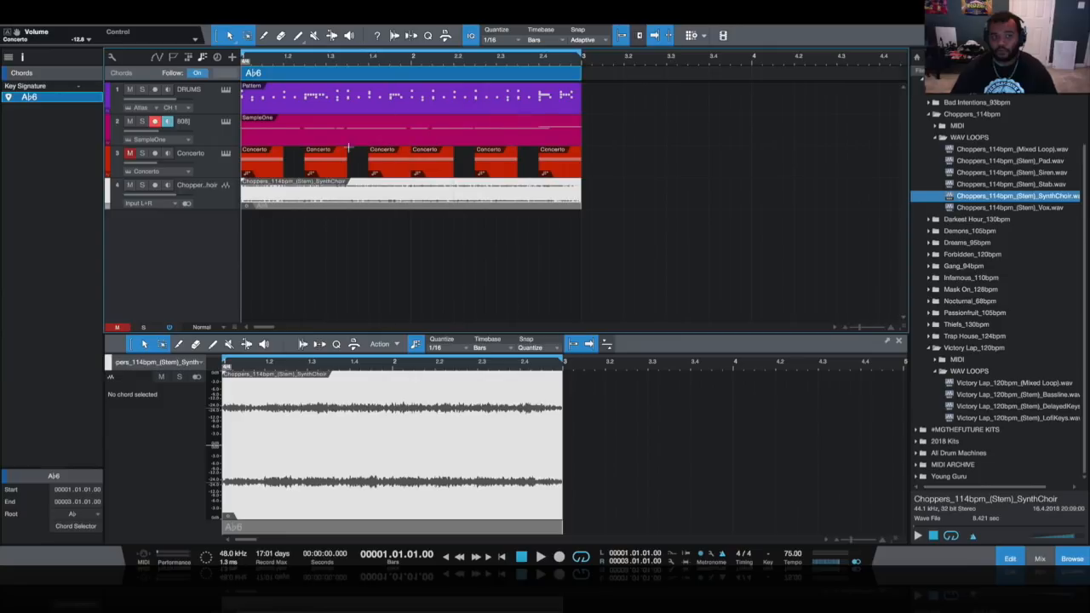
Set the 808 track's Follow Chords mode to Bass and play the loop with the choir.
{"action": "left_click", "coordinate": [300, 143]}
{"action": "left_click", "coordinate": [80, 151]}
{"action": "left_click", "coordinate": [542, 556]}
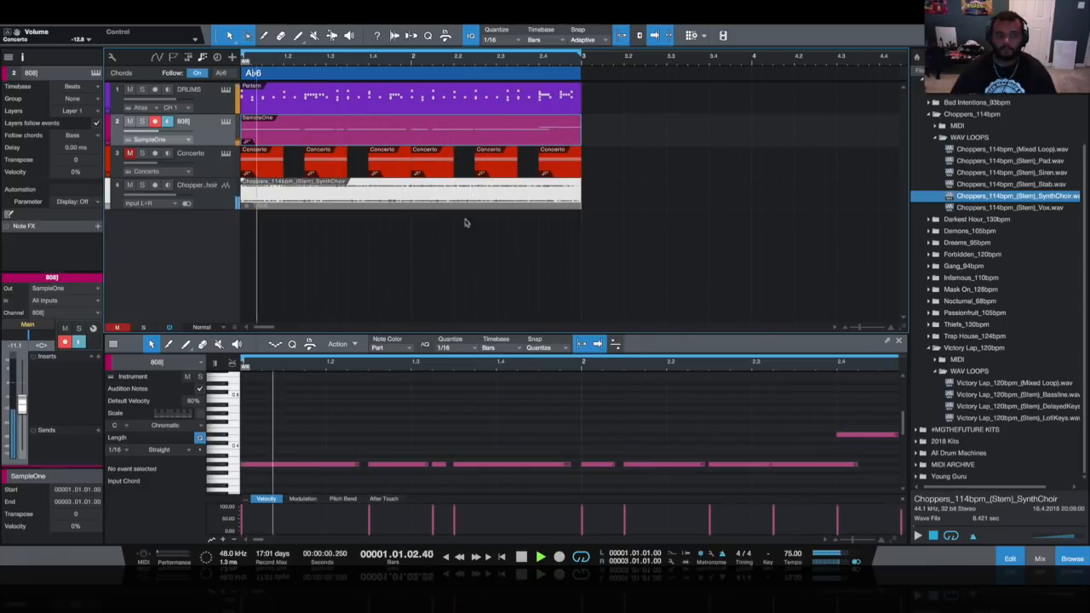
{"action": "key", "text": "space"}
Change the Chord Track chord to E♭6 and play the loop to hear the 808 follow it.
{"action": "double_click", "coordinate": [342, 77]}
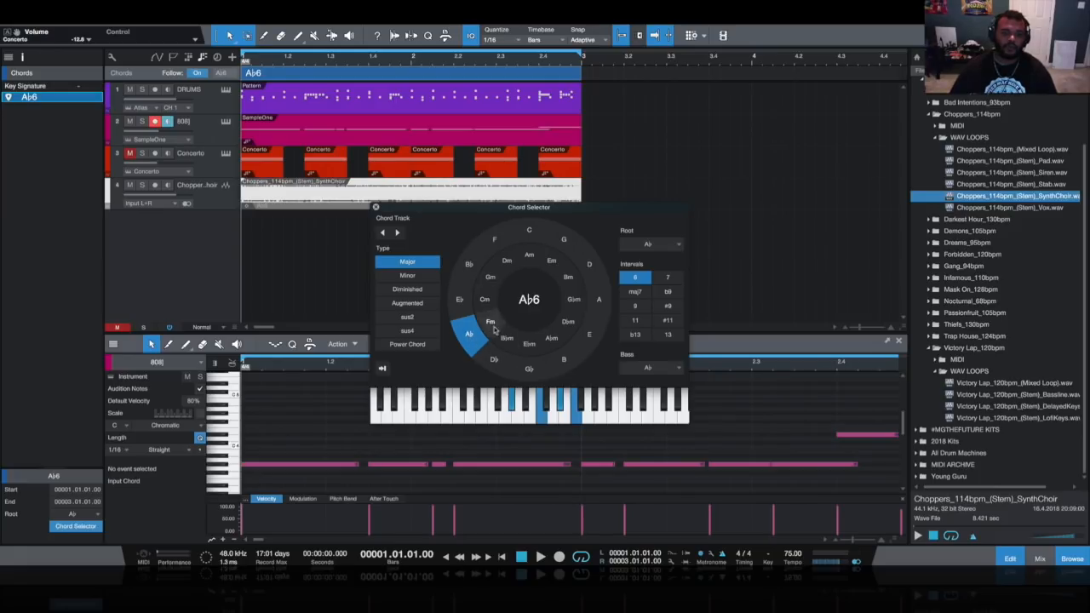
{"action": "left_click", "coordinate": [459, 299]}
{"action": "key", "text": "space"}
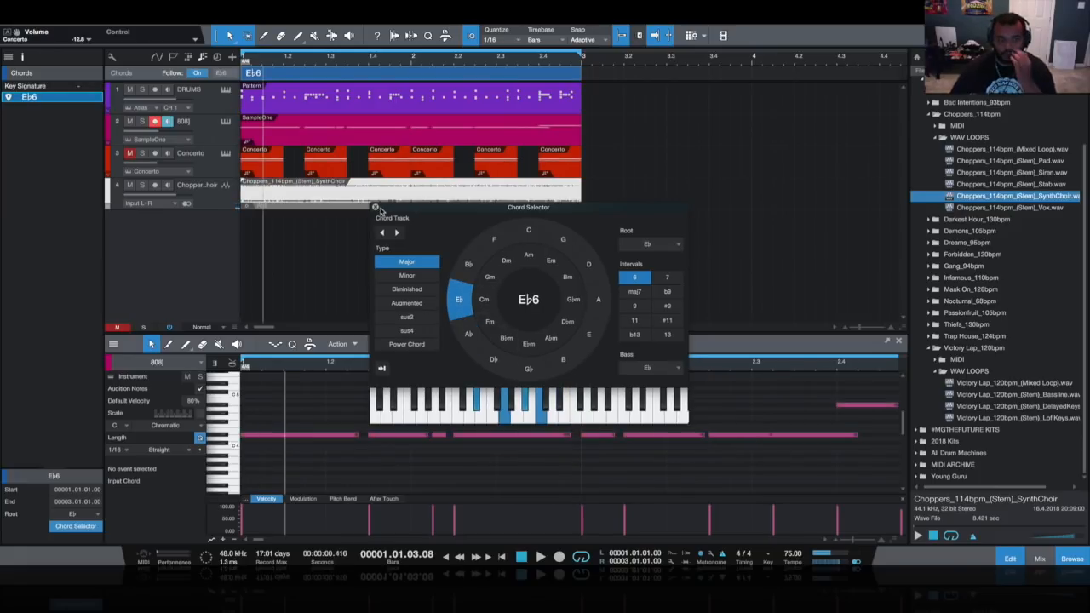
{"action": "left_click", "coordinate": [376, 207]}
Duplicate all parts and the chord into bars 3 and 4, and extend the loop range to bar 5.
{"action": "left_click_drag", "start_coordinate": [584, 242], "coordinate": [243, 92]}
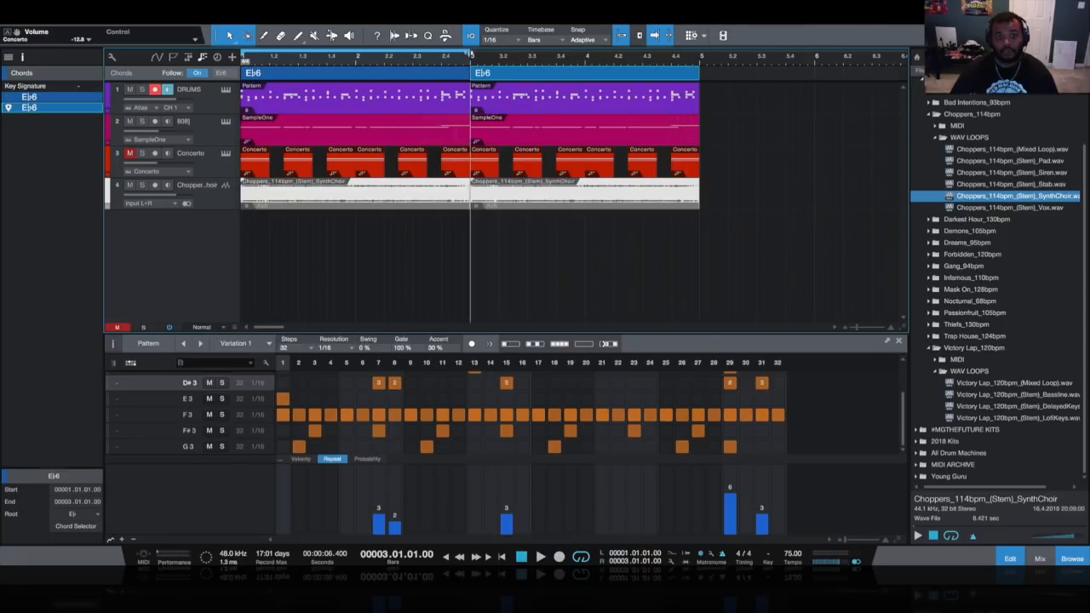
{"action": "left_click_drag", "start_coordinate": [470, 56], "coordinate": [703, 63]}
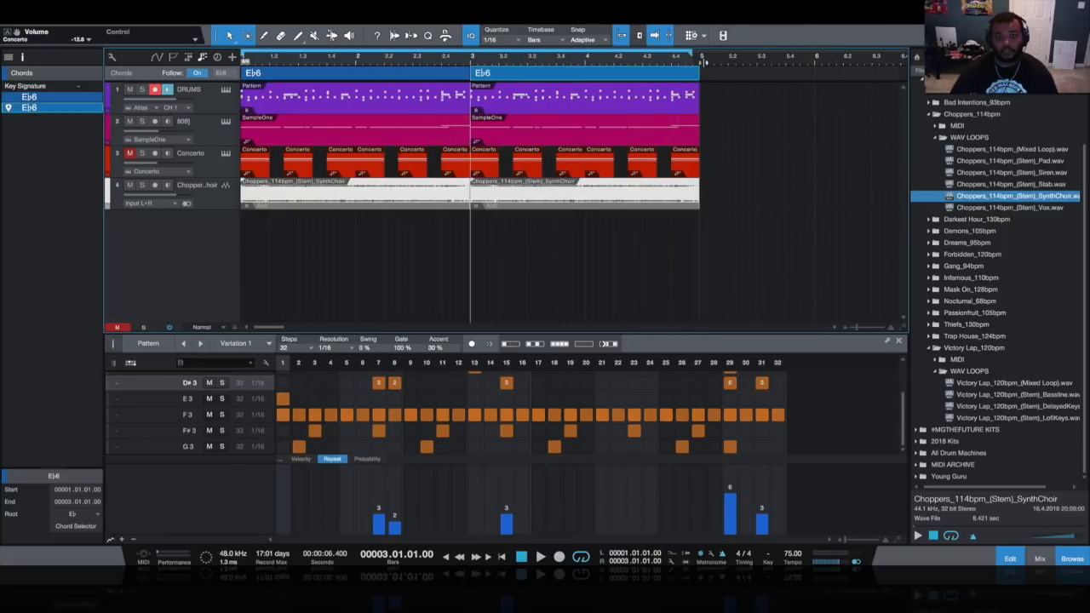
Change the first Chord Track chord, covering bars 1 and 2, to A♭6.
{"action": "double_click", "coordinate": [345, 75]}
{"action": "left_click", "coordinate": [469, 334]}
{"action": "left_click", "coordinate": [374, 208]}
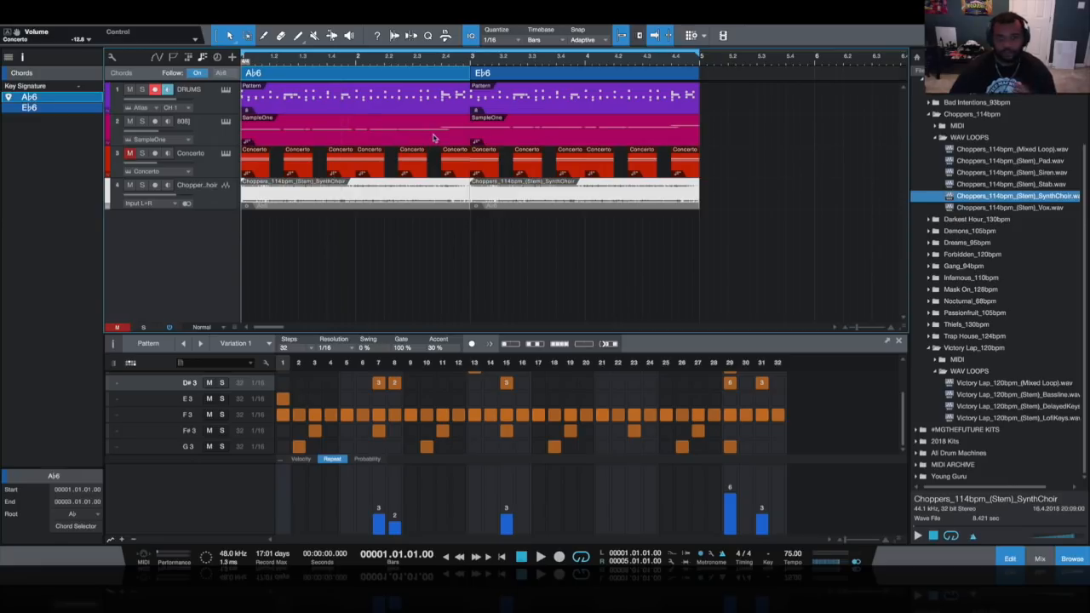
Change the Chord Track chord at bar 3 to B♭m6 and play the four-bar loop.
{"action": "left_click", "coordinate": [500, 74]}
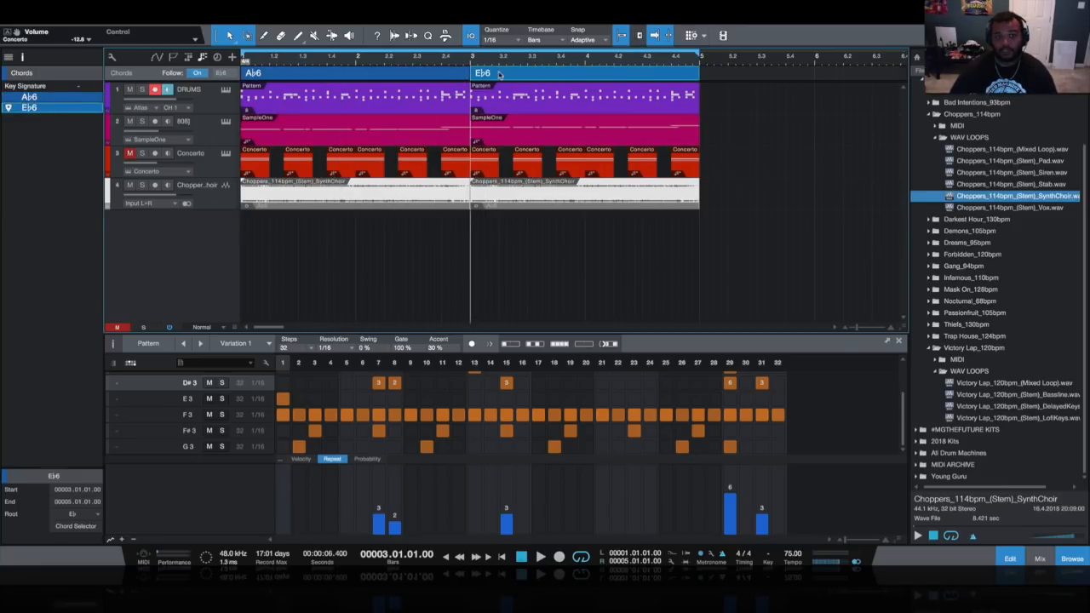
{"action": "double_click", "coordinate": [501, 74]}
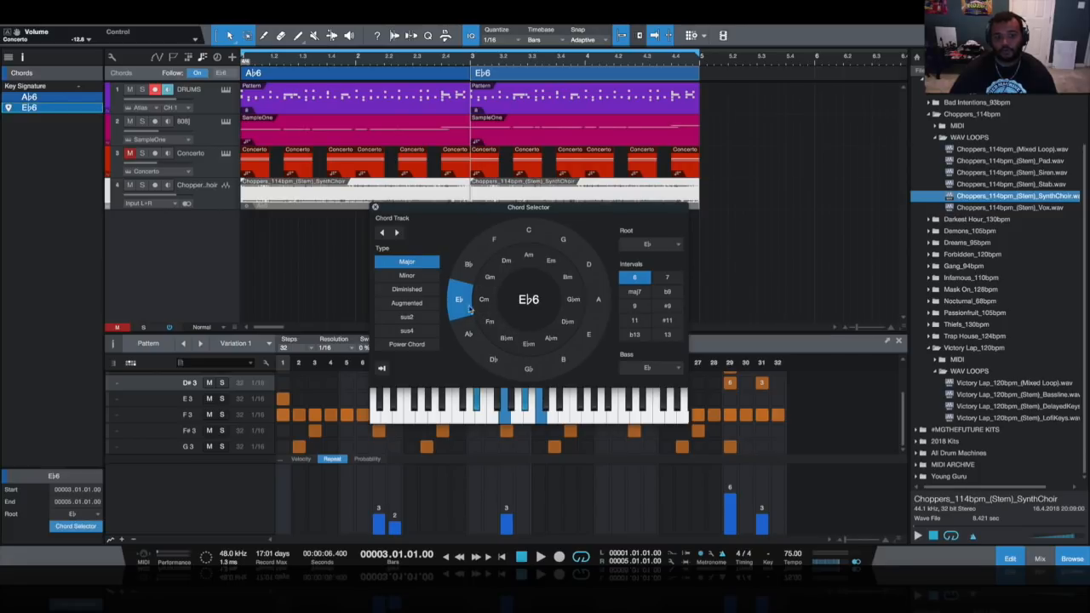
{"action": "left_click", "coordinate": [506, 338]}
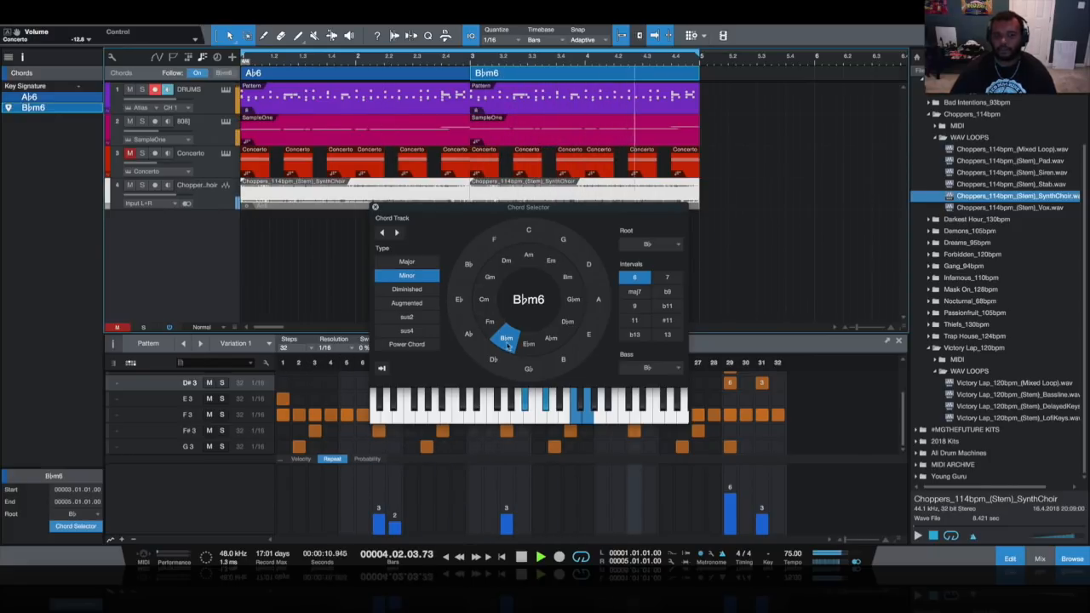
{"action": "left_click", "coordinate": [375, 208]}
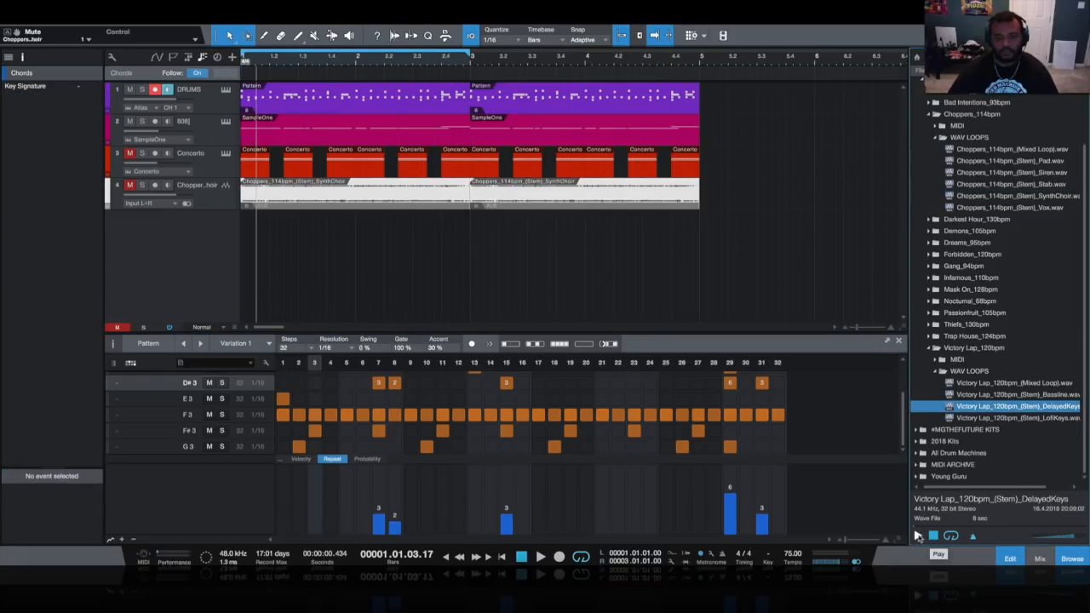
Preview the Victory Lap_120bpm_(Stem)_DelayedKeys loop and place it at bar 1 on a new track.
{"action": "left_click", "coordinate": [917, 536]}
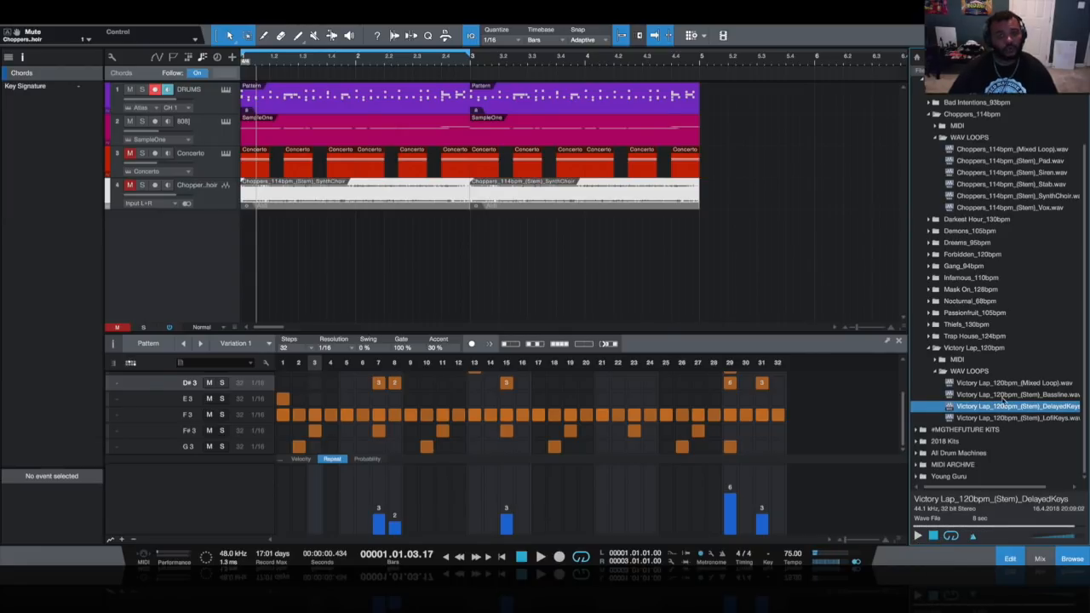
{"action": "left_click_drag", "start_coordinate": [1019, 408], "coordinate": [263, 248]}
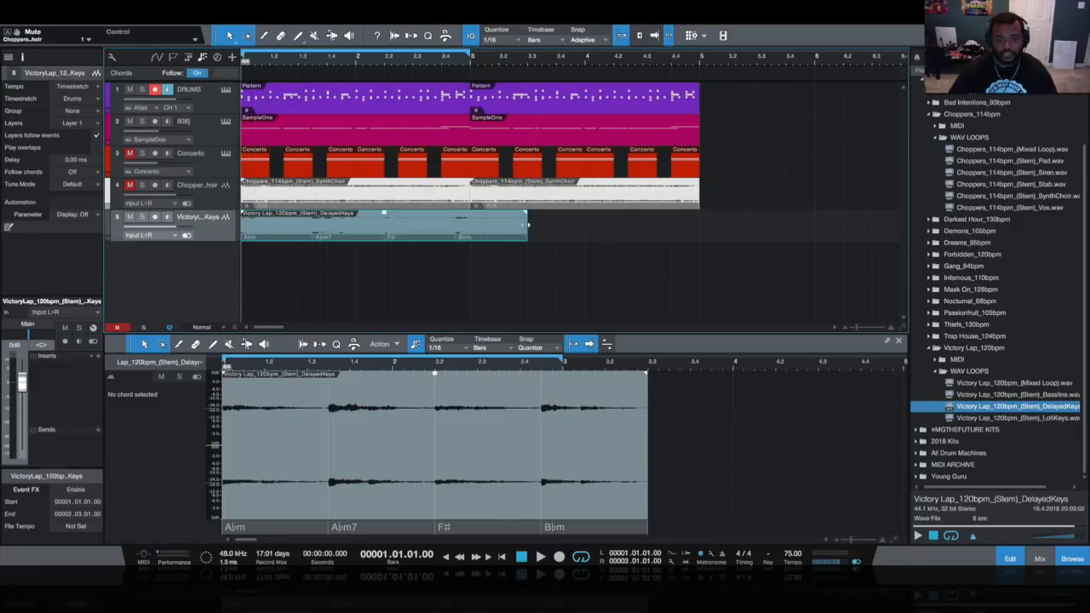
Time-stretch the DelayedKeys event to end at bar 3 and extract its chords to the Chord Track.
{"action": "left_click_drag", "start_coordinate": [530, 224], "coordinate": [472, 226]}
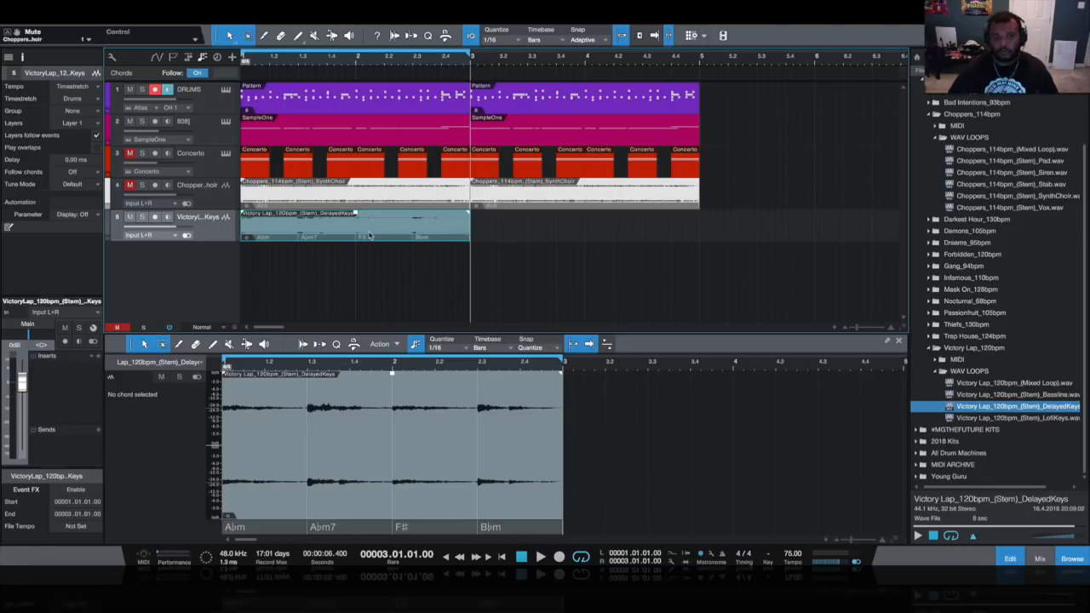
{"action": "left_click", "coordinate": [306, 228]}
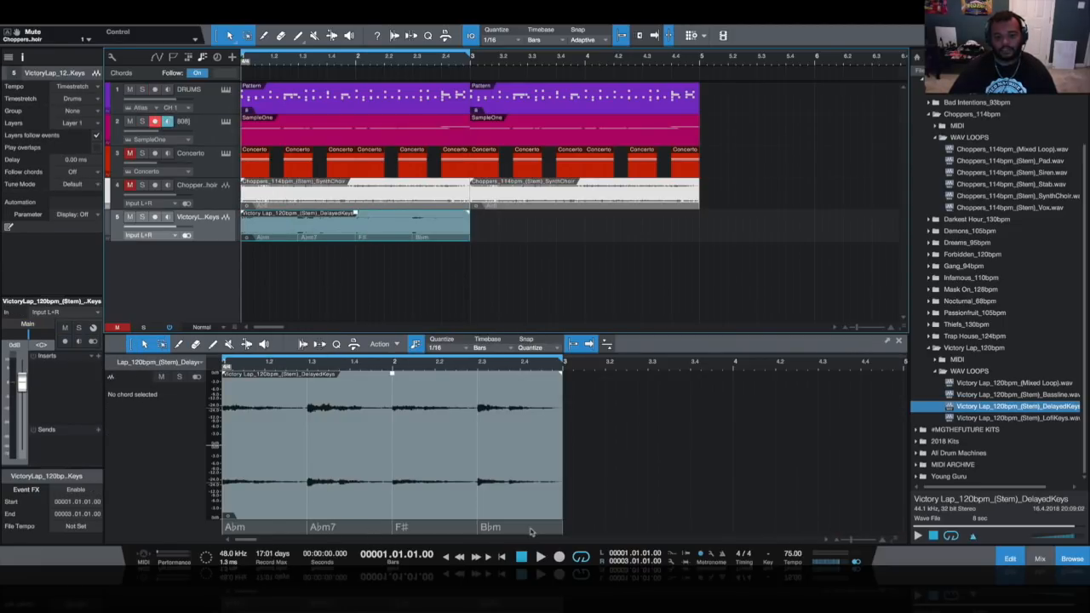
{"action": "right_click", "coordinate": [353, 227]}
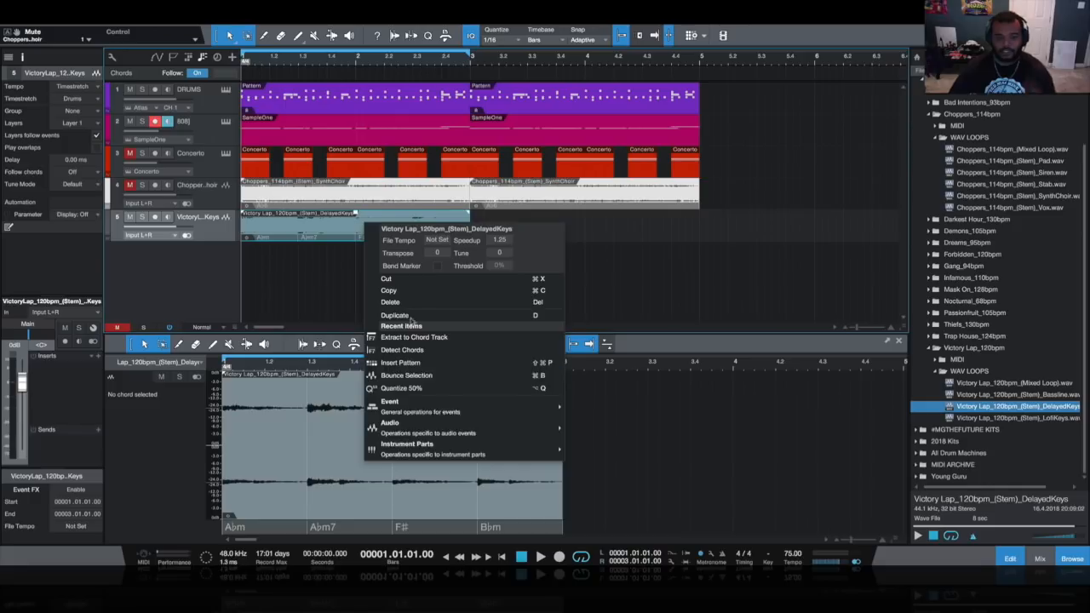
{"action": "mouse_move", "coordinate": [529, 436]}
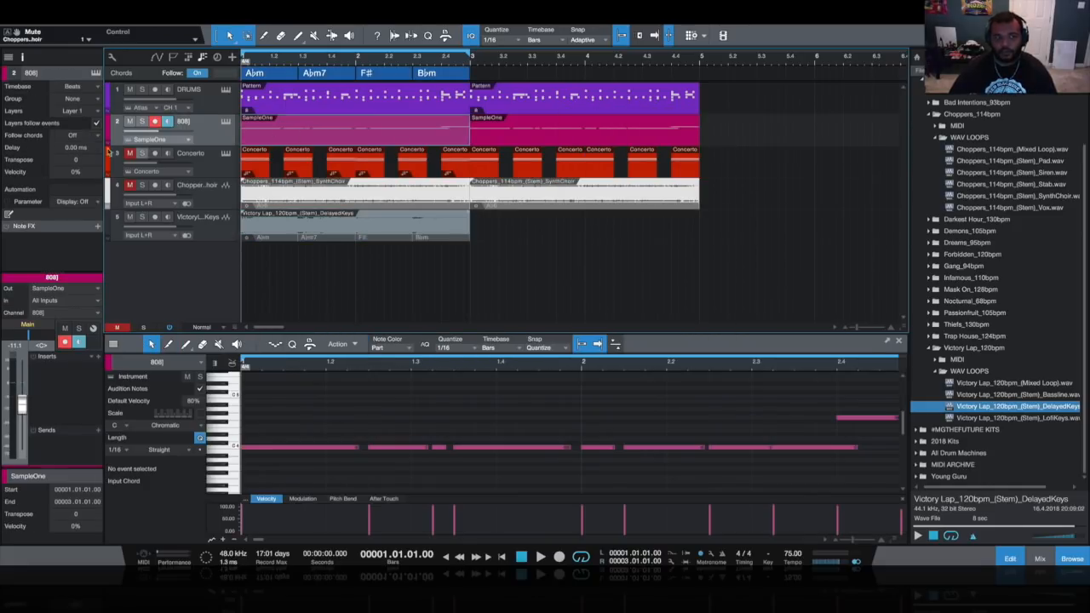
Set the 808 track's Follow Chords mode to Bass and play the two-bar loop.
{"action": "left_click", "coordinate": [84, 135]}
{"action": "left_click", "coordinate": [91, 189]}
{"action": "left_click", "coordinate": [543, 555]}
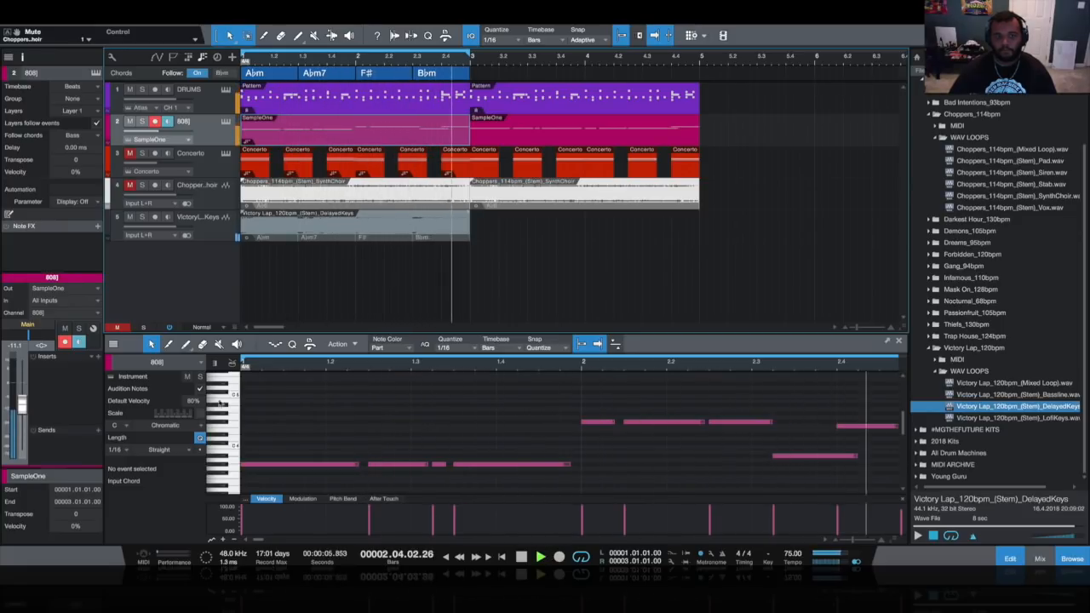
{"action": "key", "text": "space"}
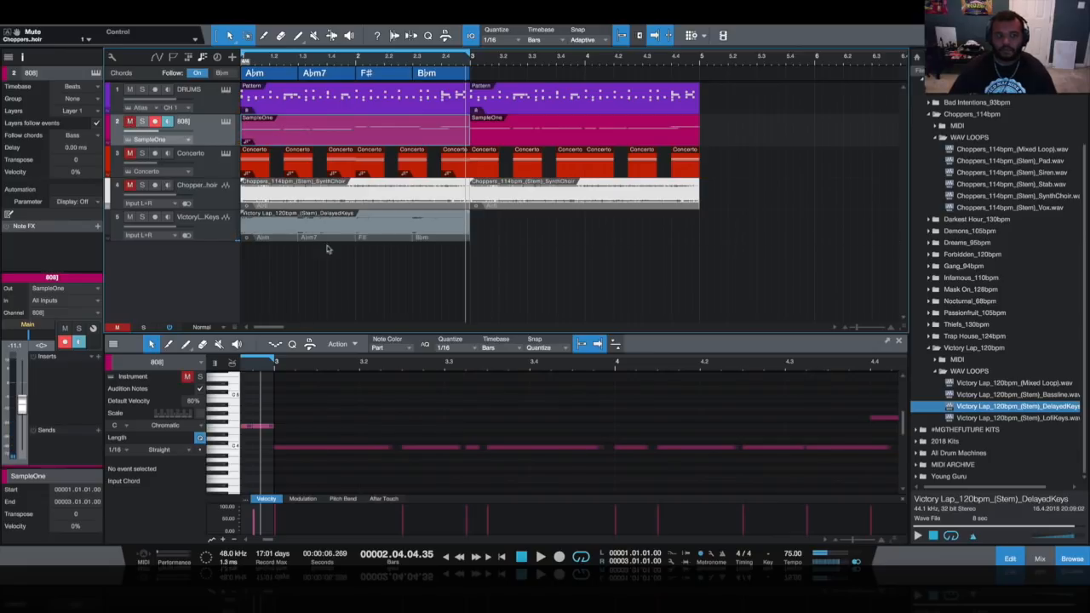
Review each of the four extracted Chord Track chords in the Chord Selector.
{"action": "left_click", "coordinate": [358, 239]}
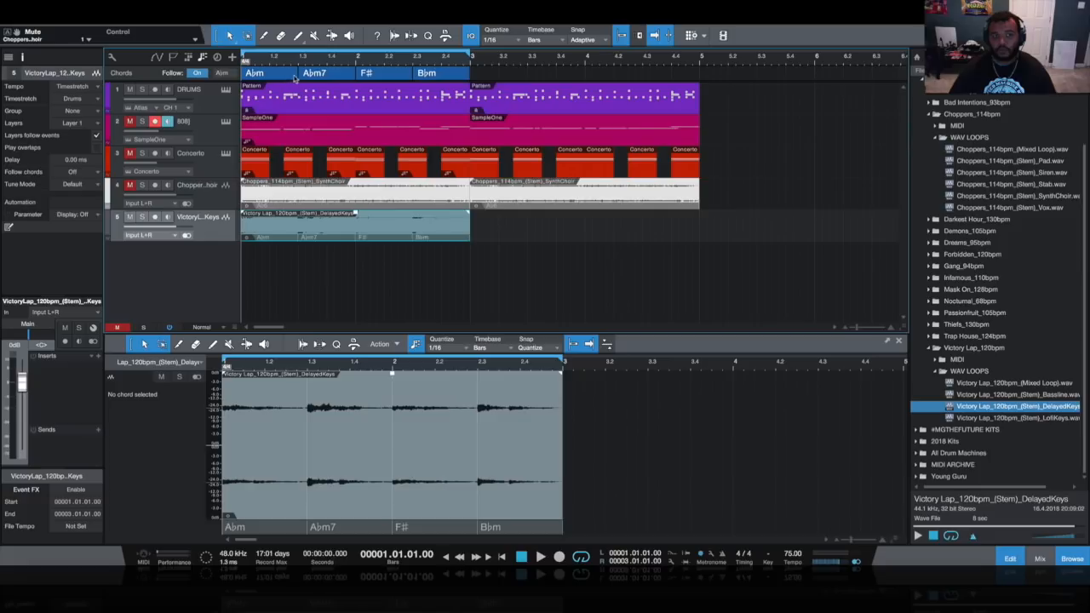
{"action": "double_click", "coordinate": [247, 73]}
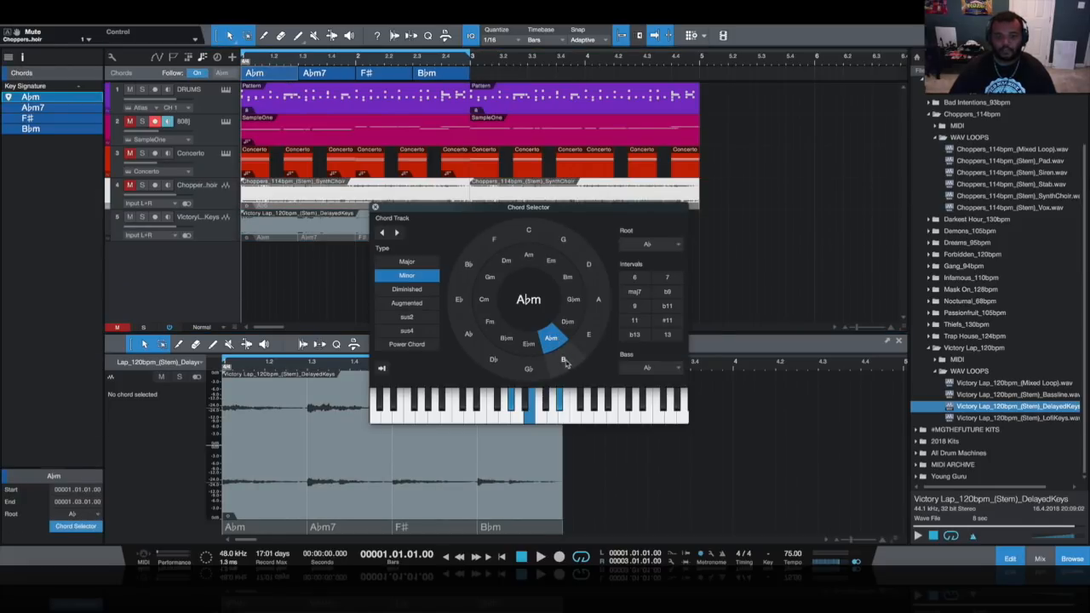
{"action": "left_click", "coordinate": [316, 74]}
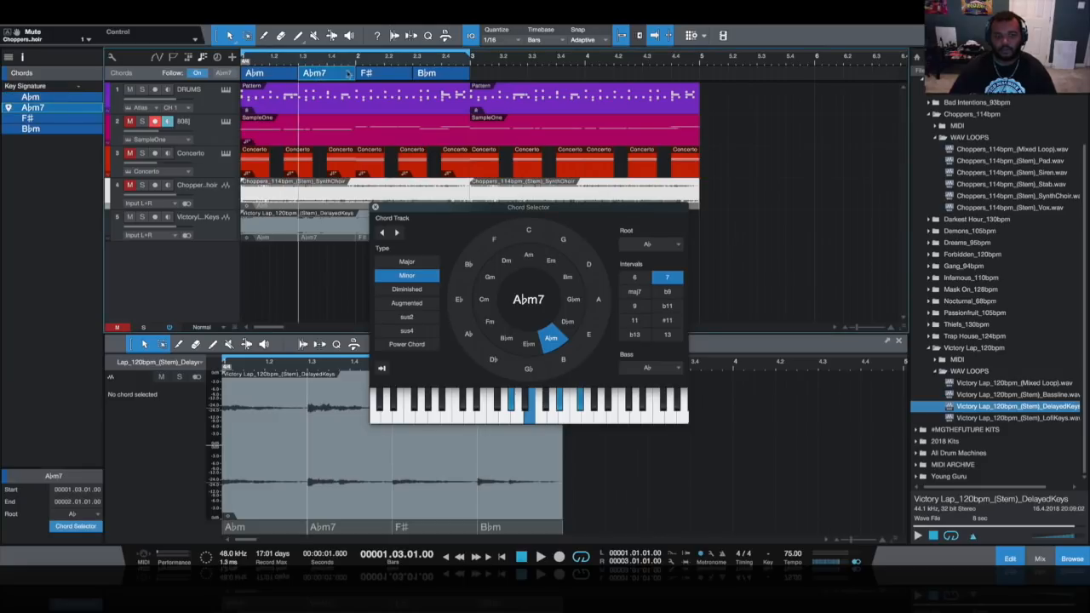
{"action": "left_click", "coordinate": [380, 74]}
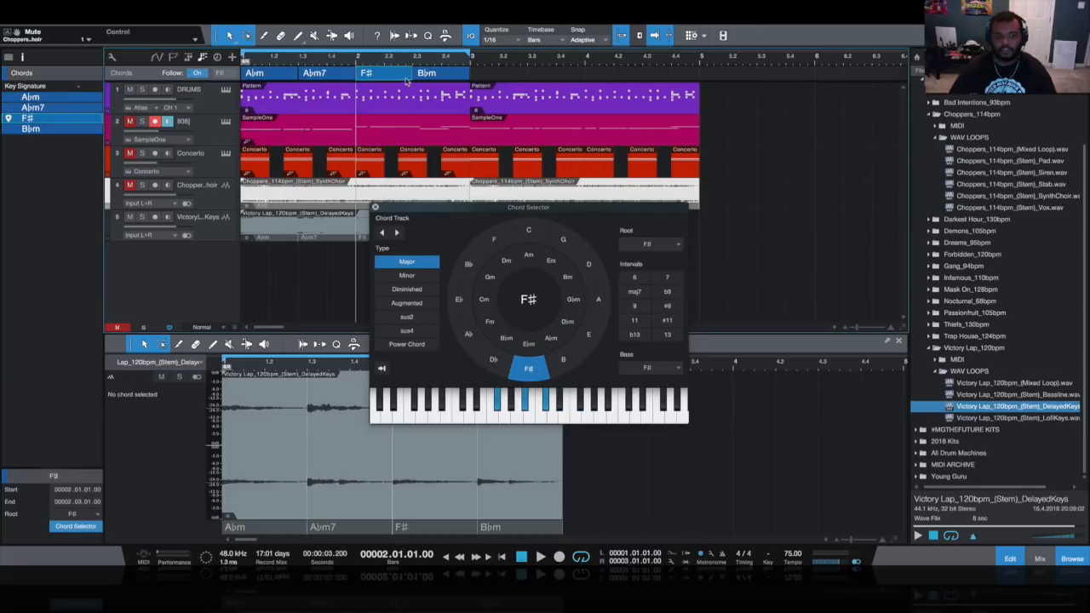
{"action": "left_click", "coordinate": [425, 74]}
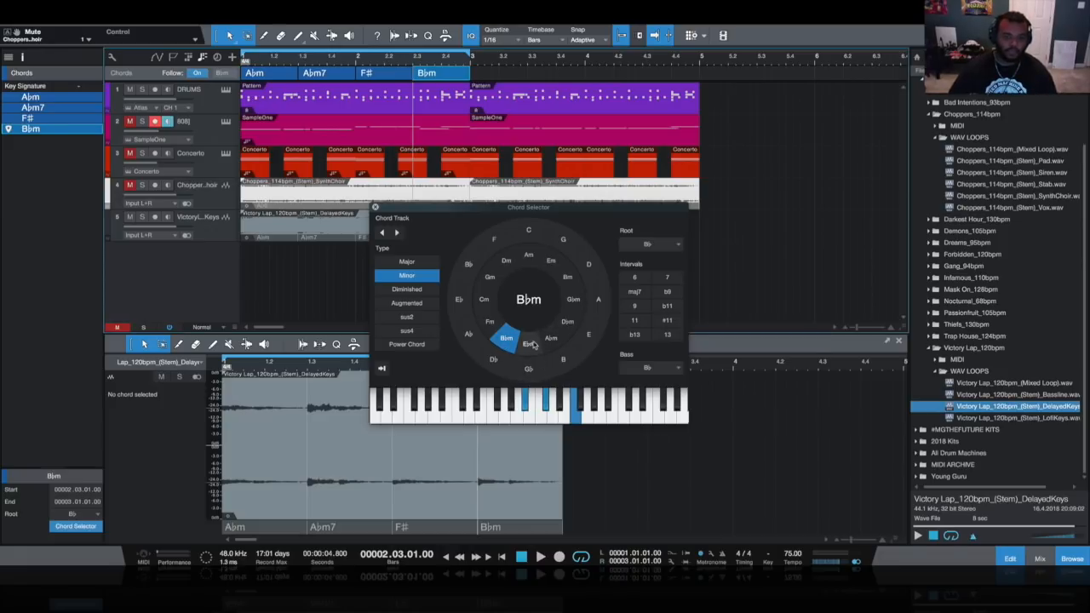
Change the last Chord Track chord to G♭ and set the song's key to G♭.
{"action": "left_click", "coordinate": [528, 368]}
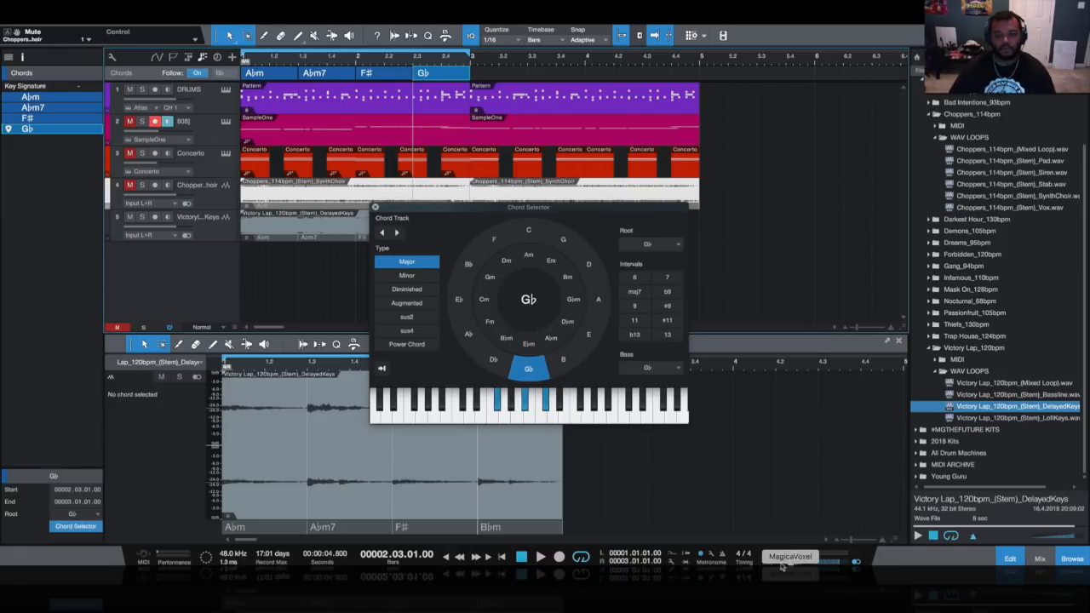
{"action": "left_click", "coordinate": [773, 555]}
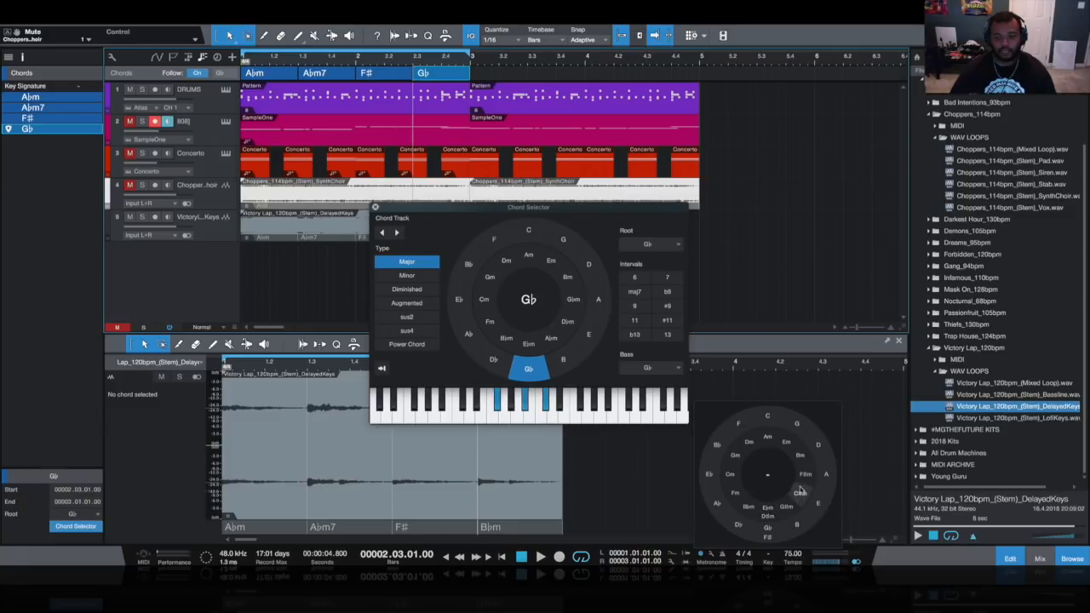
{"action": "left_click", "coordinate": [771, 527]}
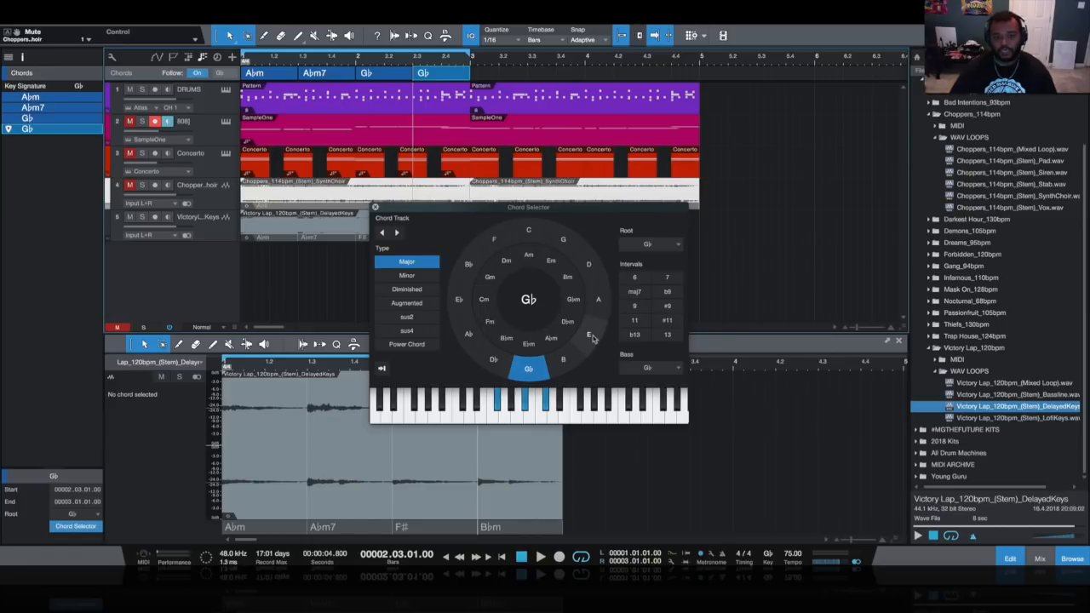
Change the four Chord Track chords to G♭m, G♭m7, E and B, and close the Chord Selector.
{"action": "left_click", "coordinate": [268, 75]}
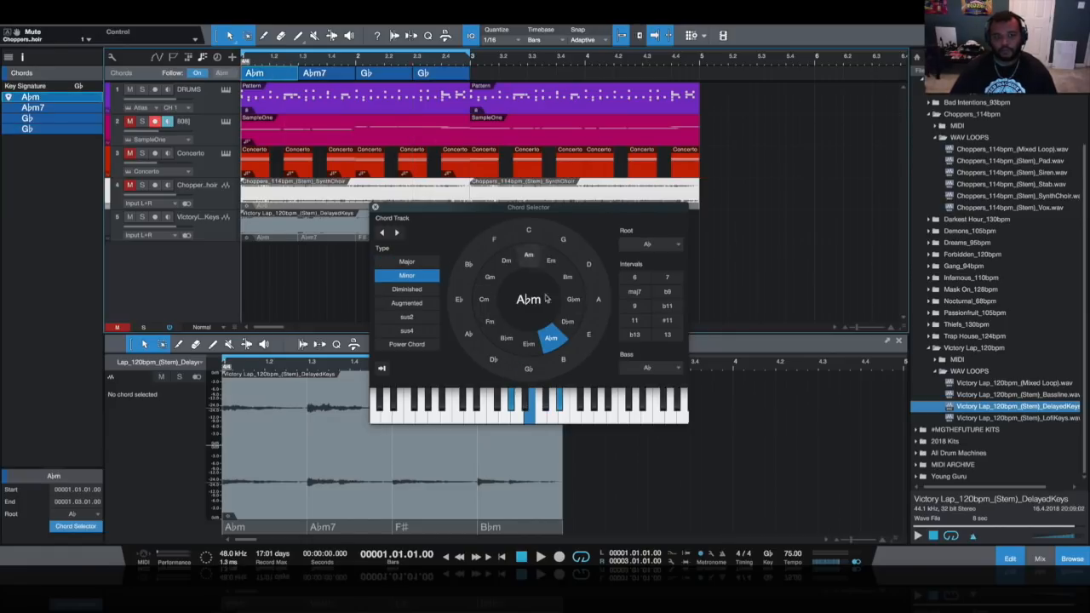
{"action": "left_click", "coordinate": [573, 300]}
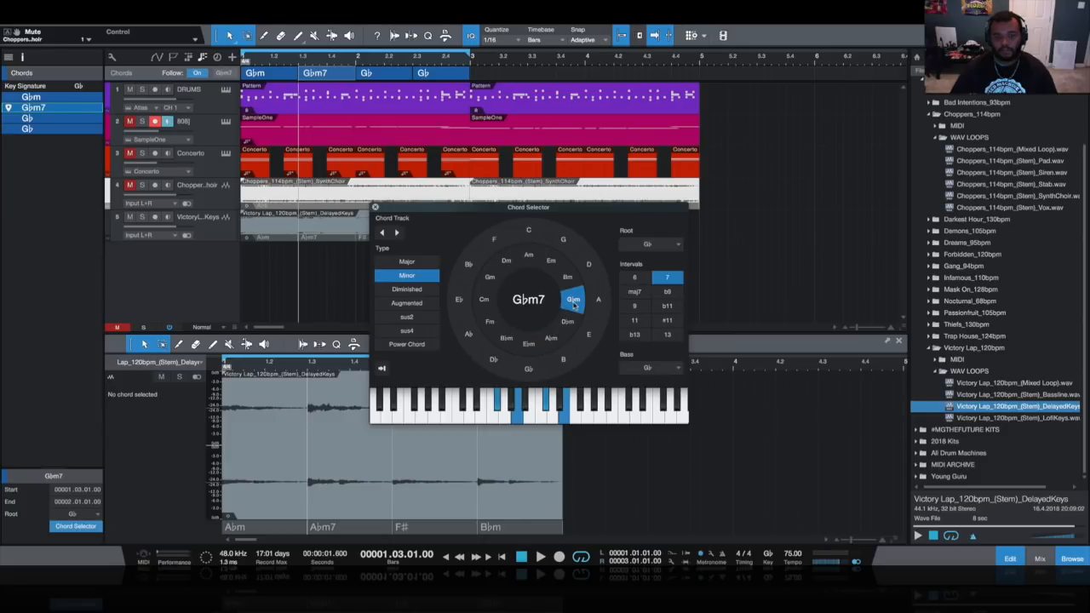
{"action": "left_click", "coordinate": [585, 333]}
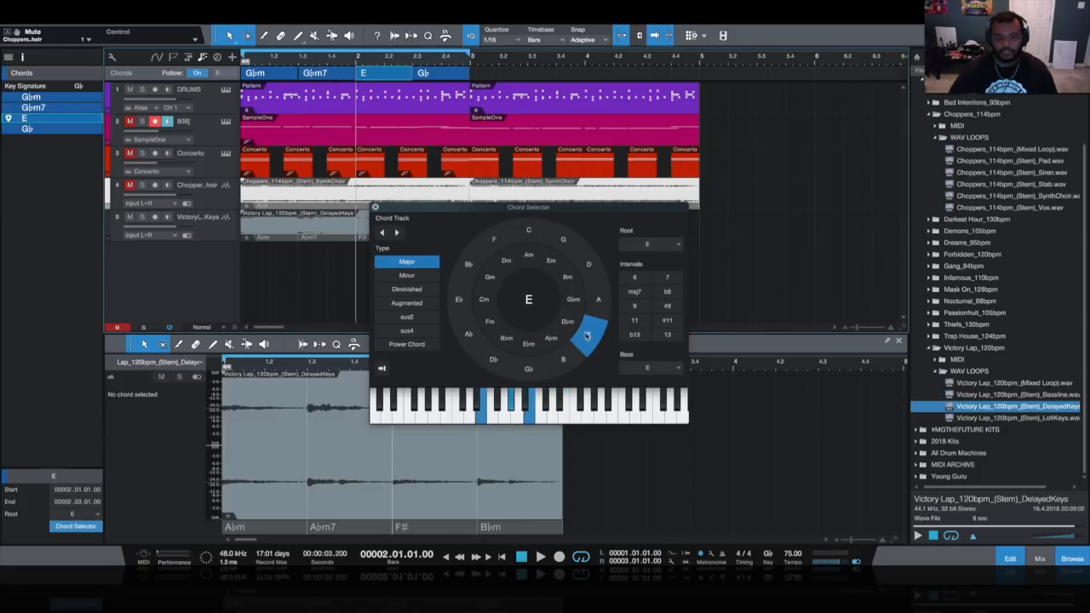
{"action": "left_click", "coordinate": [563, 357]}
{"action": "left_click", "coordinate": [286, 227]}
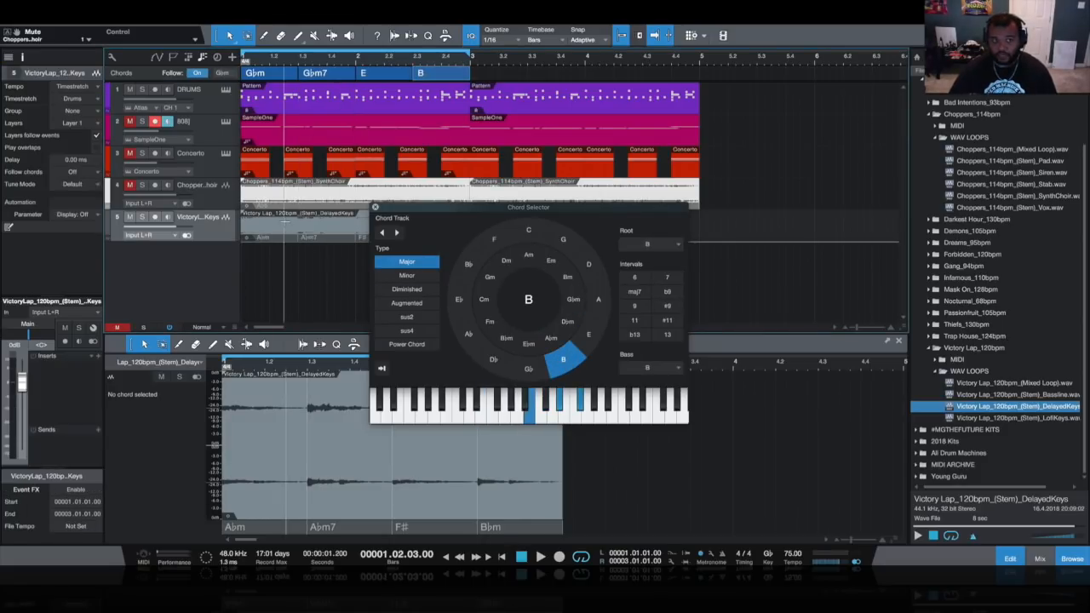
{"action": "left_click", "coordinate": [376, 207]}
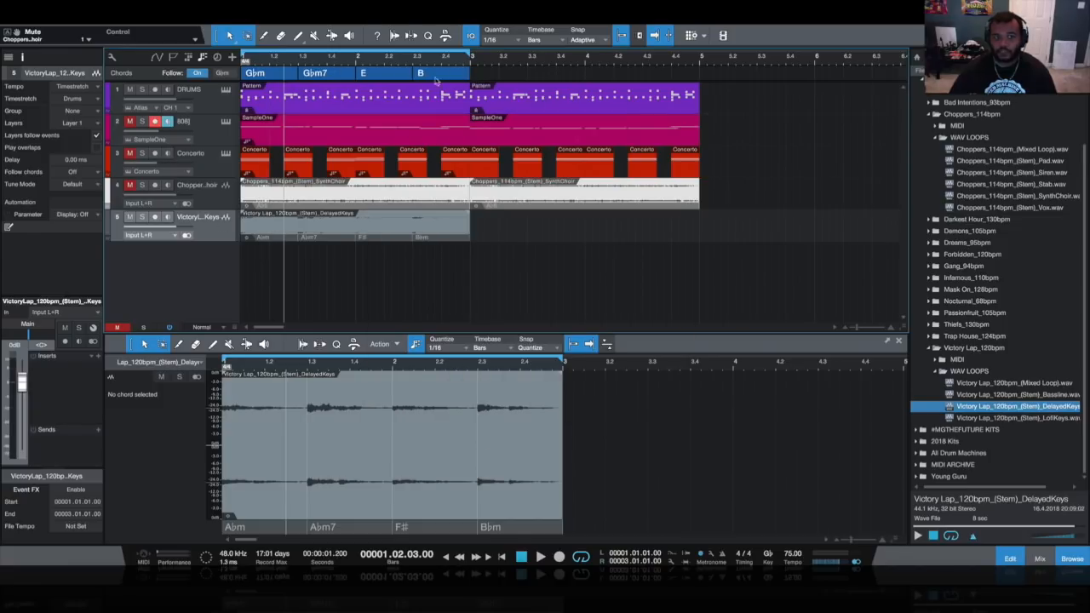
Set the DelayedKeys track's Follow Chords mode to Scale and its Tune Mode to Piano.
{"action": "left_click", "coordinate": [95, 174]}
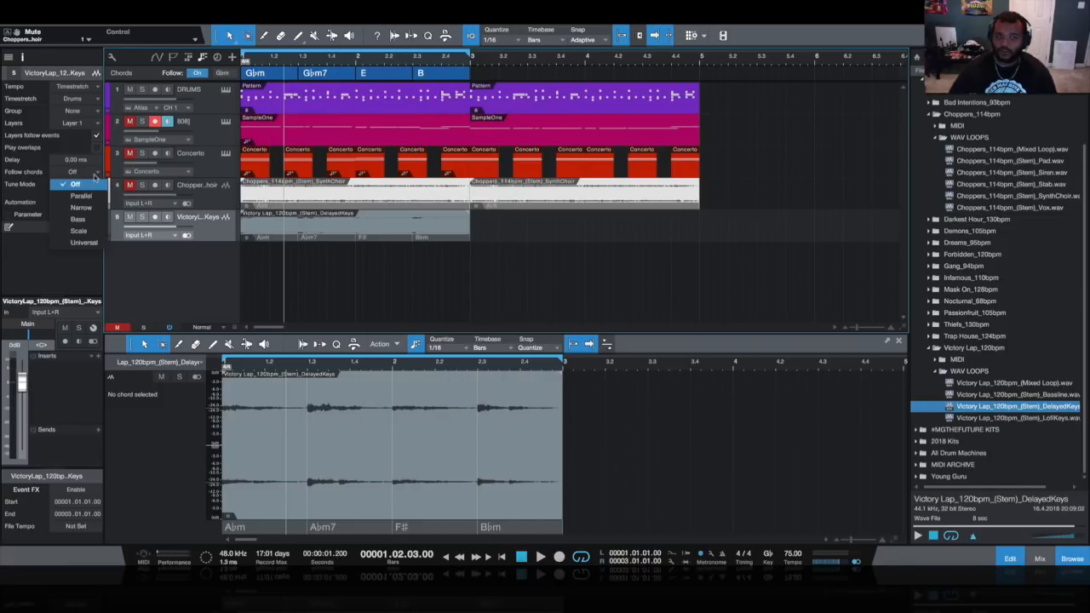
{"action": "left_click", "coordinate": [93, 232]}
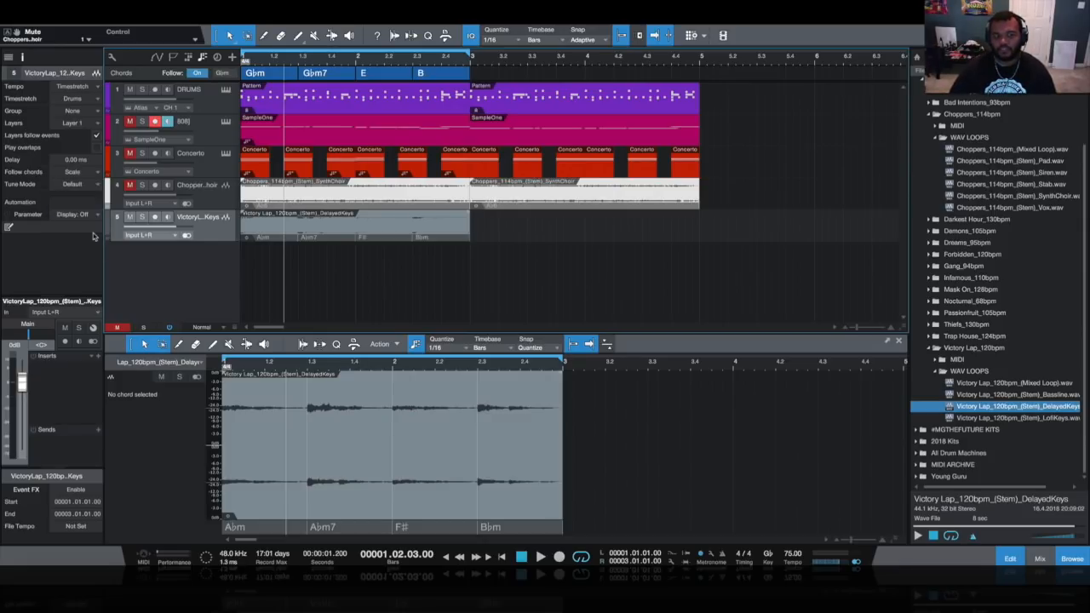
{"action": "left_click", "coordinate": [75, 186]}
{"action": "left_click", "coordinate": [92, 174]}
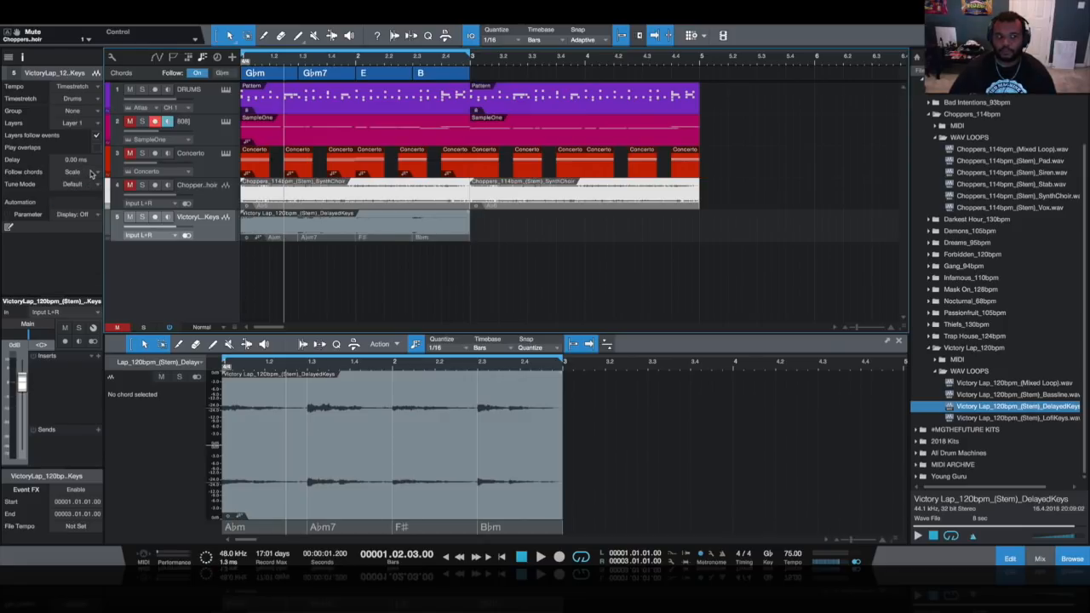
{"action": "left_click", "coordinate": [96, 183]}
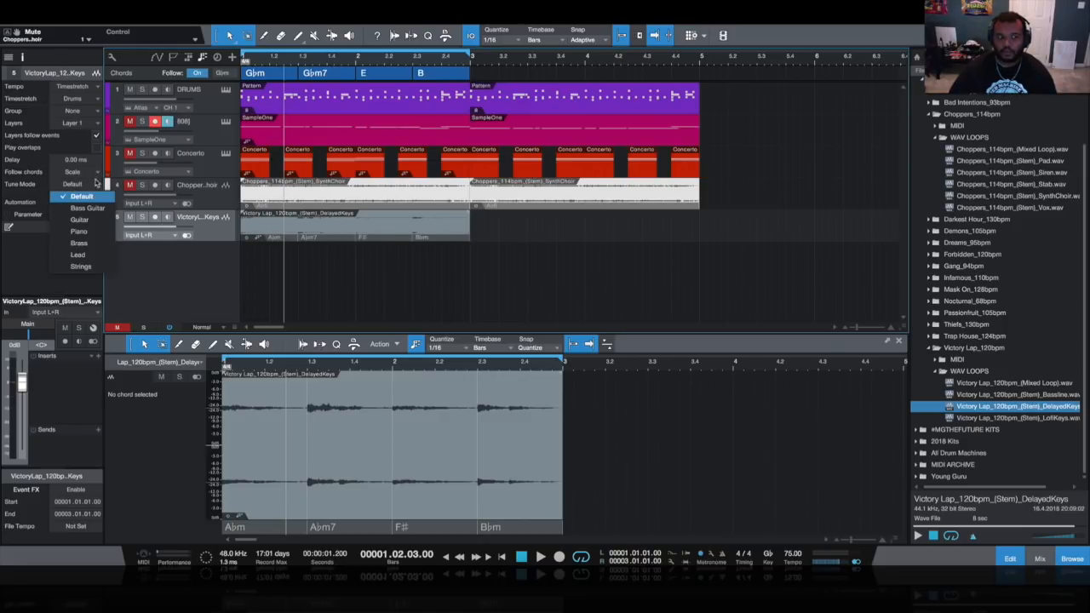
{"action": "left_click", "coordinate": [35, 194]}
{"action": "left_click", "coordinate": [73, 186]}
{"action": "left_click", "coordinate": [75, 230]}
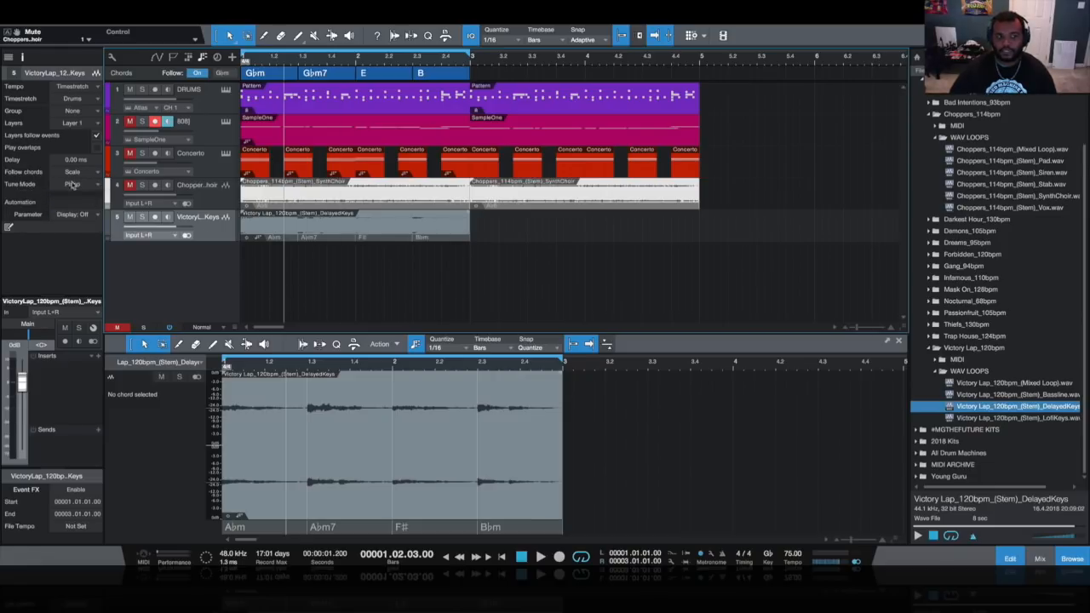
Play the loop with the DelayedKeys track following chords in Parallel mode, and trim the event's end to about 2.4.4.
{"action": "left_click", "coordinate": [541, 557]}
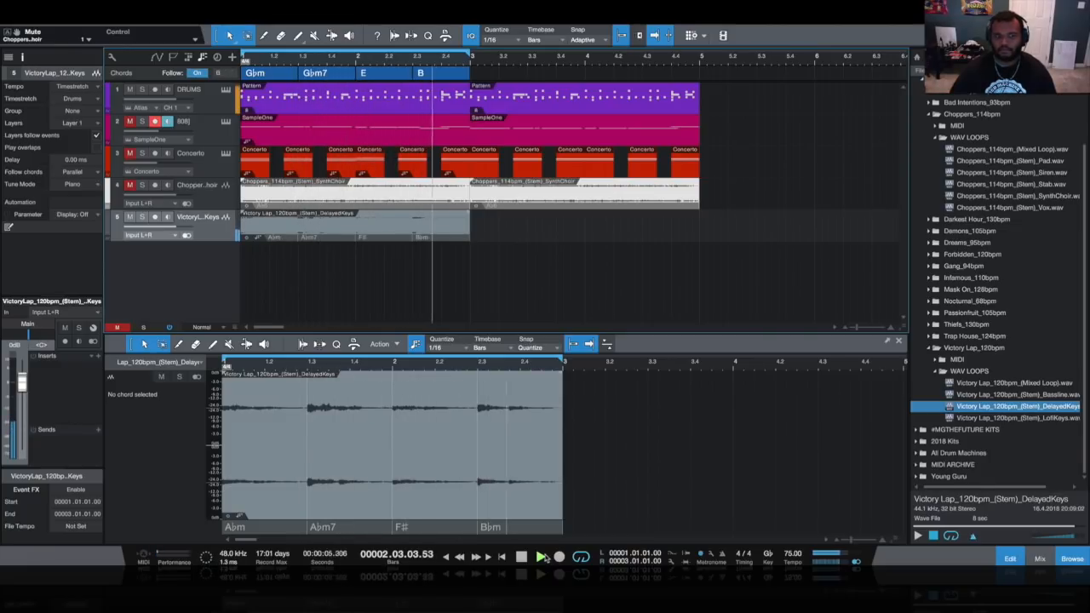
{"action": "key", "text": "space"}
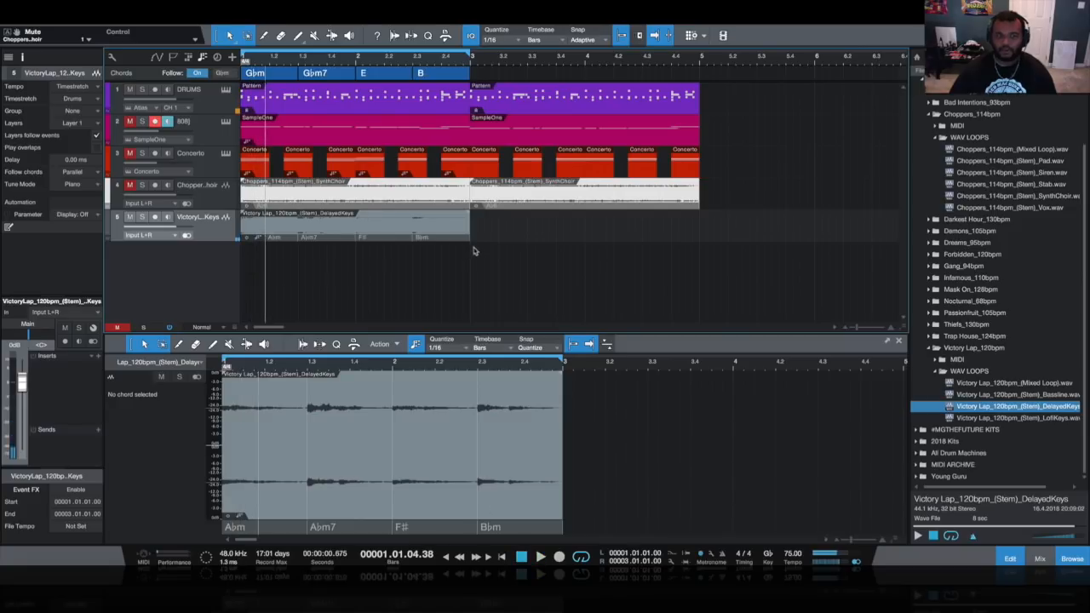
{"action": "left_click_drag", "start_coordinate": [469, 225], "coordinate": [464, 225]}
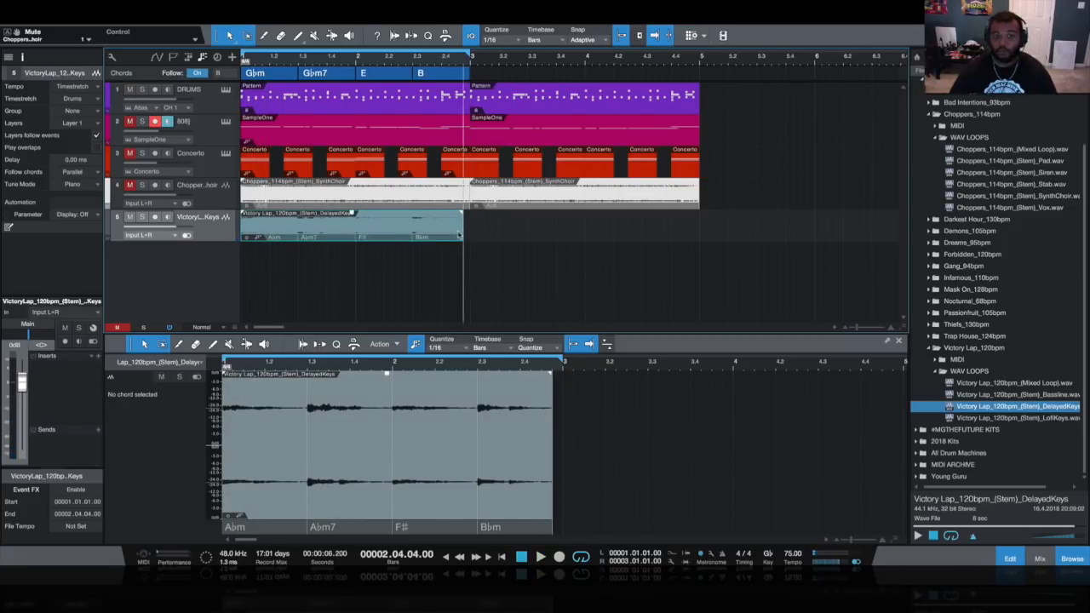
Try D for the last Chord Track chord during loop playback, and change it to A.
{"action": "double_click", "coordinate": [420, 72]}
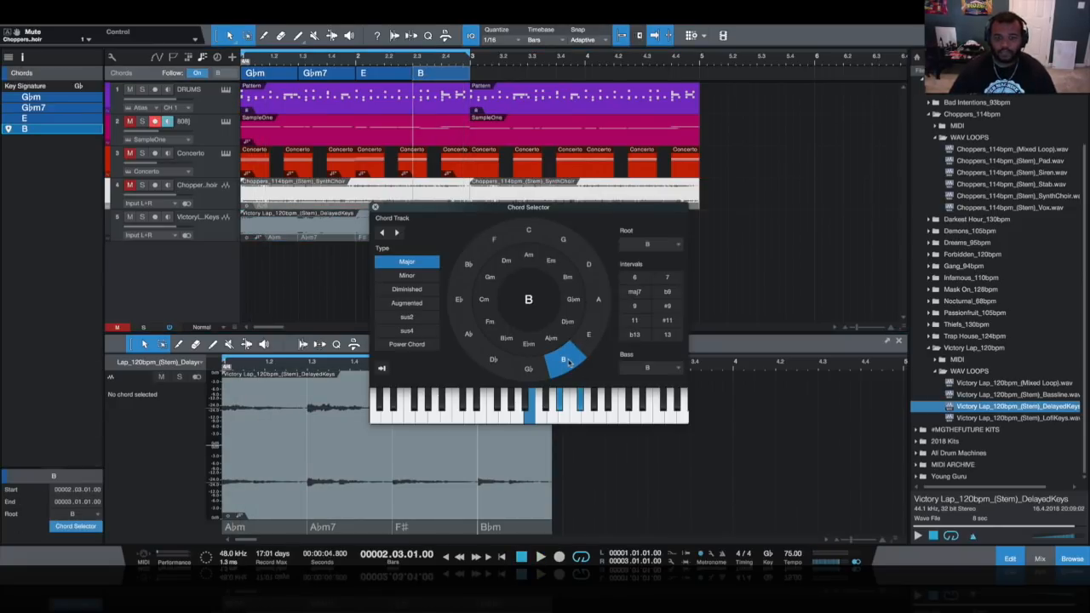
{"action": "left_click", "coordinate": [588, 264]}
{"action": "left_click", "coordinate": [540, 558]}
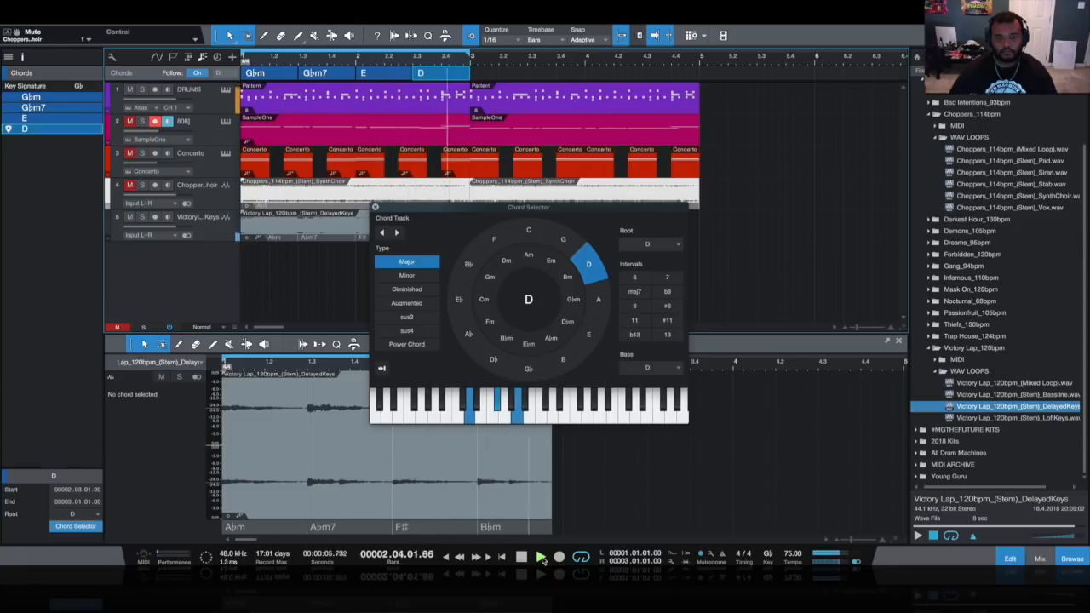
{"action": "left_click", "coordinate": [599, 301]}
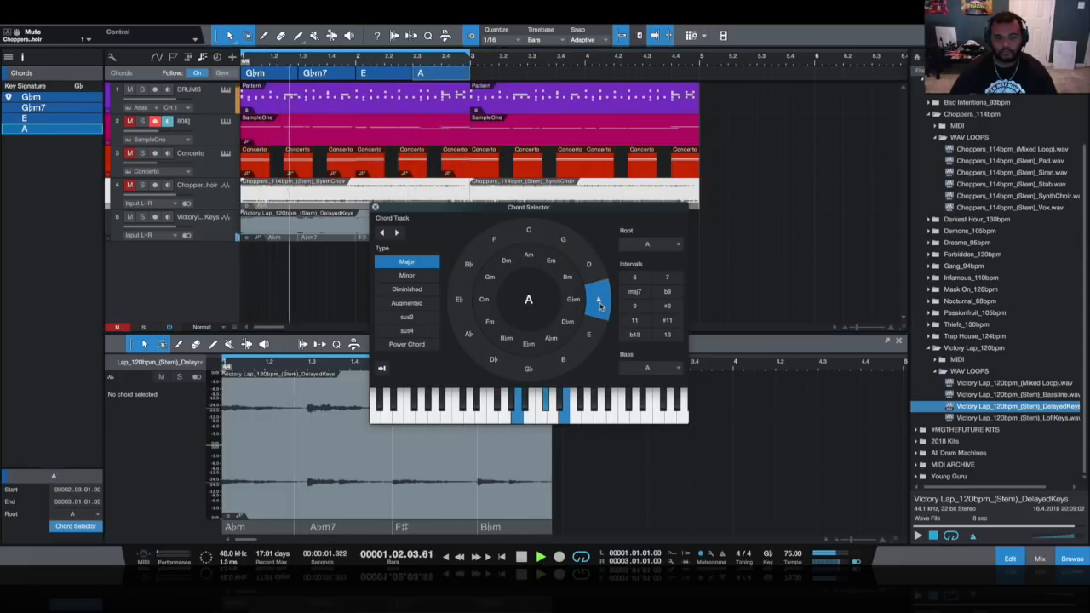
Trim the DelayedKeys event's end to 2.4.3, close the Chord Selector and stop playback.
{"action": "left_click_drag", "start_coordinate": [550, 471], "coordinate": [543, 475]}
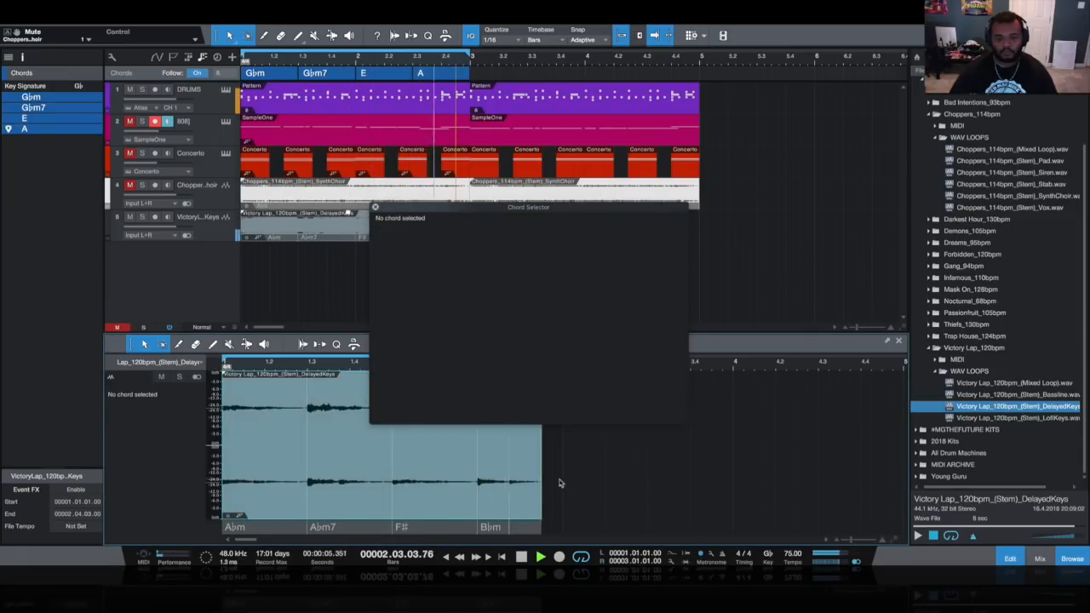
{"action": "left_click", "coordinate": [376, 208]}
{"action": "key", "text": "space"}
Update the Chord Track with the DelayedKeys loop's detected chords, and select the Concerto event at 2.4.
{"action": "left_click", "coordinate": [244, 238]}
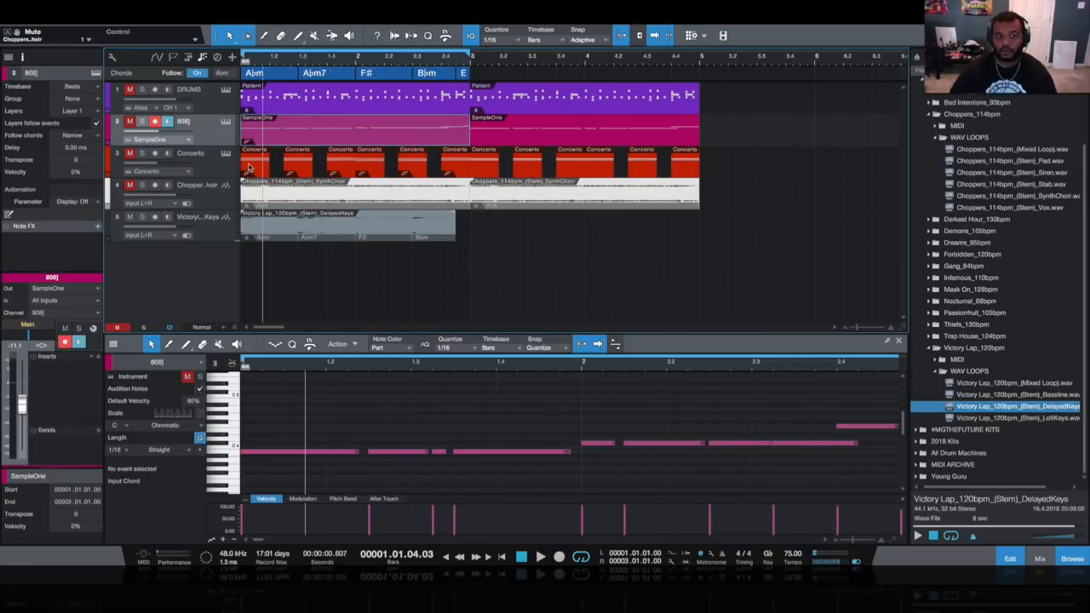
{"action": "left_click", "coordinate": [220, 174]}
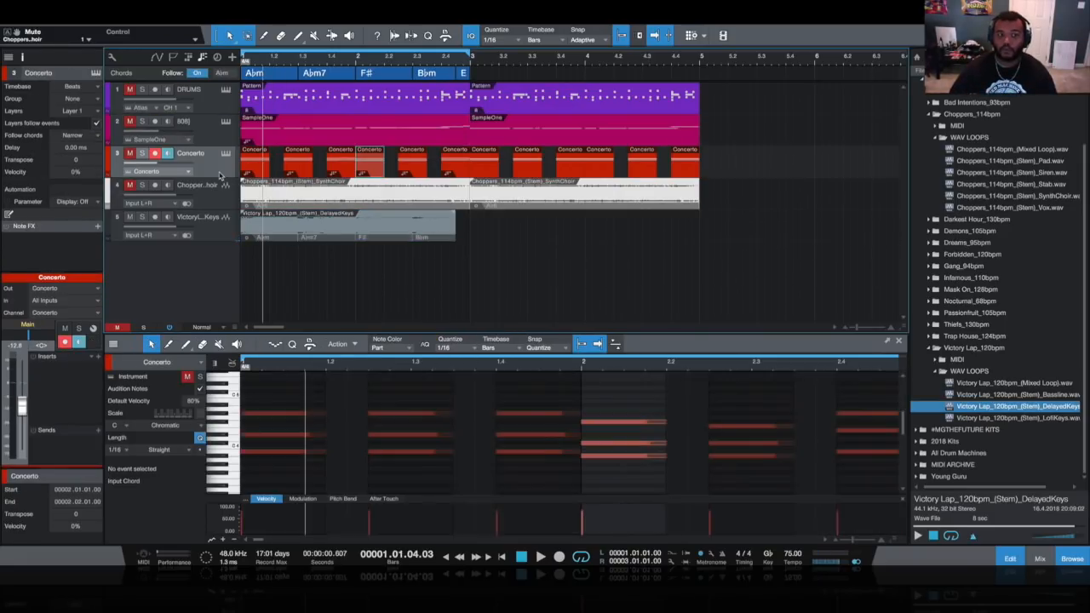
{"action": "left_click", "coordinate": [437, 165]}
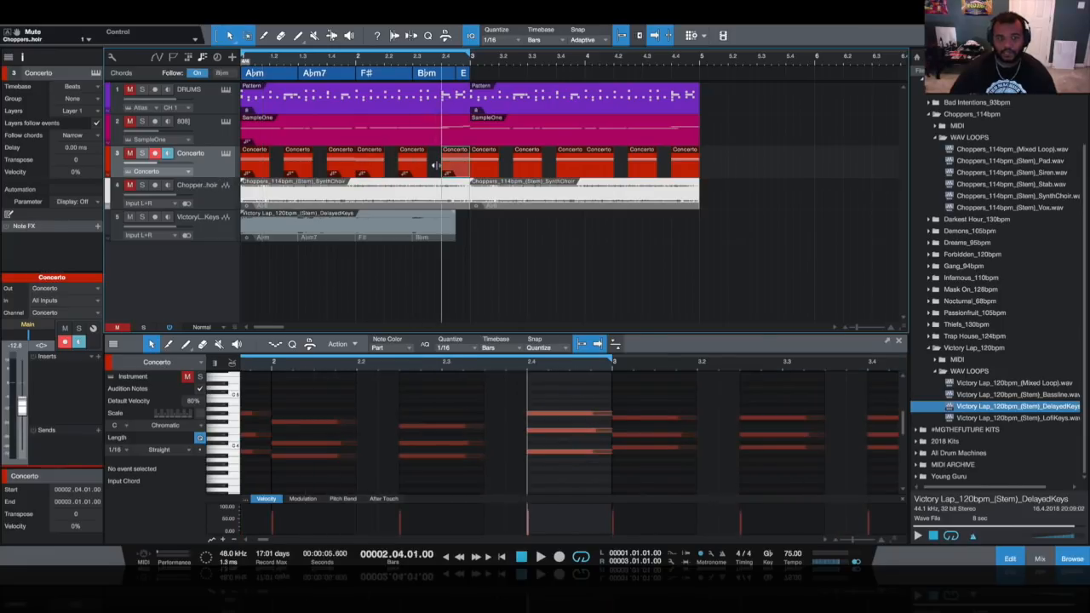
Try Parallel as the Concerto track's Follow Chords mode.
{"action": "left_click", "coordinate": [85, 135]}
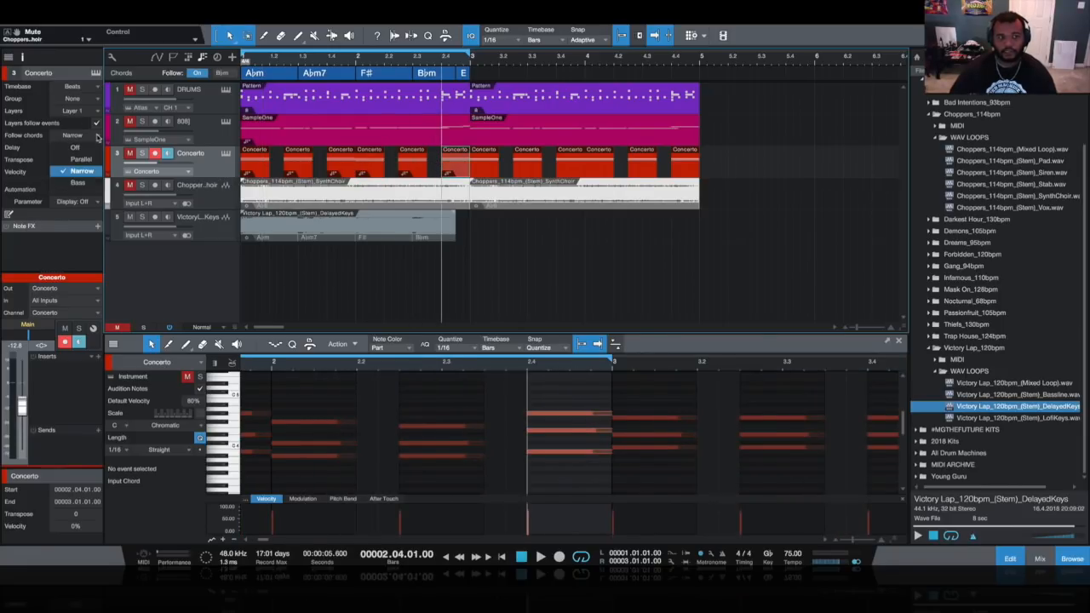
{"action": "left_click", "coordinate": [90, 161]}
{"action": "left_click", "coordinate": [85, 135]}
{"action": "left_click", "coordinate": [85, 154]}
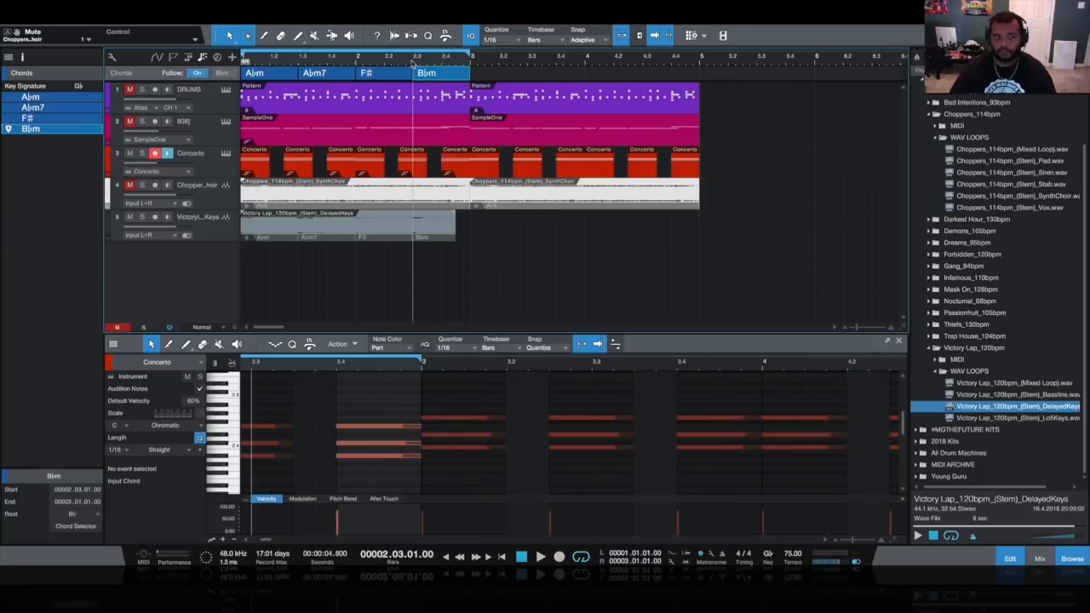
Play and stop the loop to check the new chords, and restart playback from the beginning.
{"action": "key", "text": "space"}
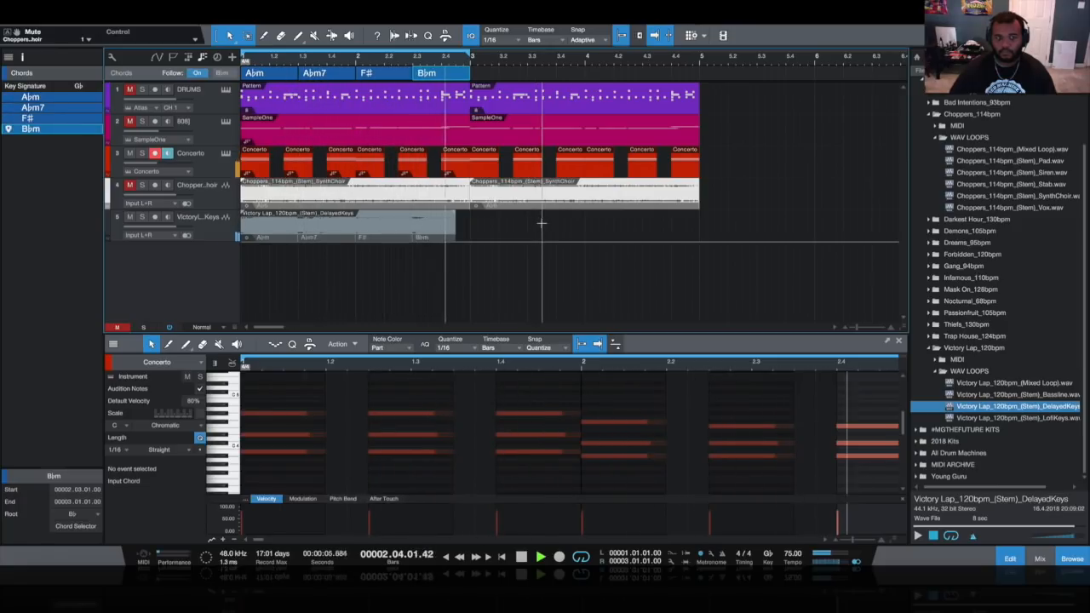
{"action": "key", "text": "space"}
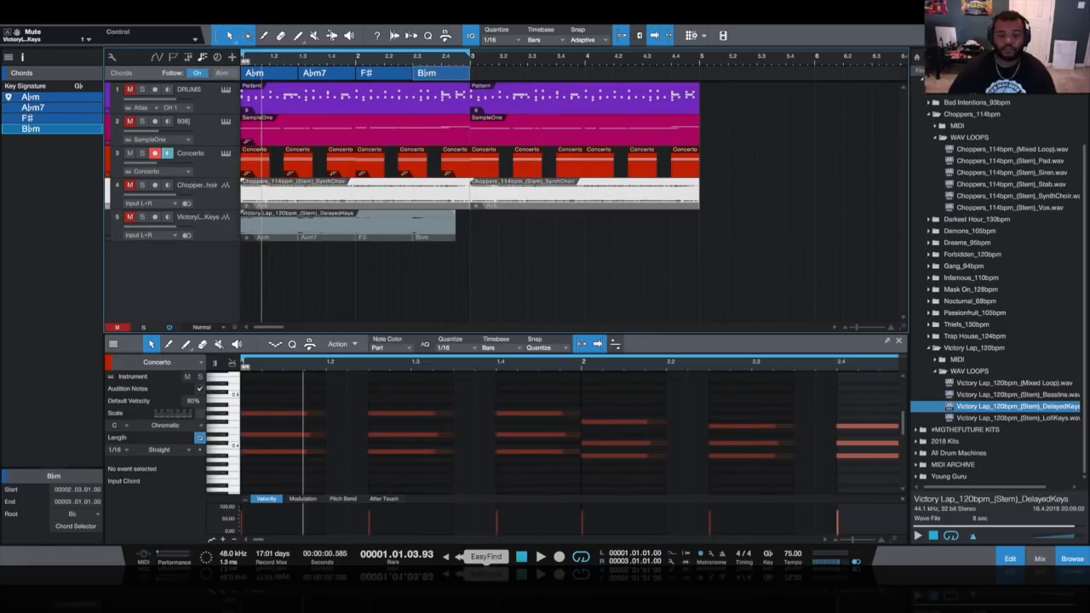
{"action": "left_click", "coordinate": [504, 557]}
{"action": "key", "text": "space"}
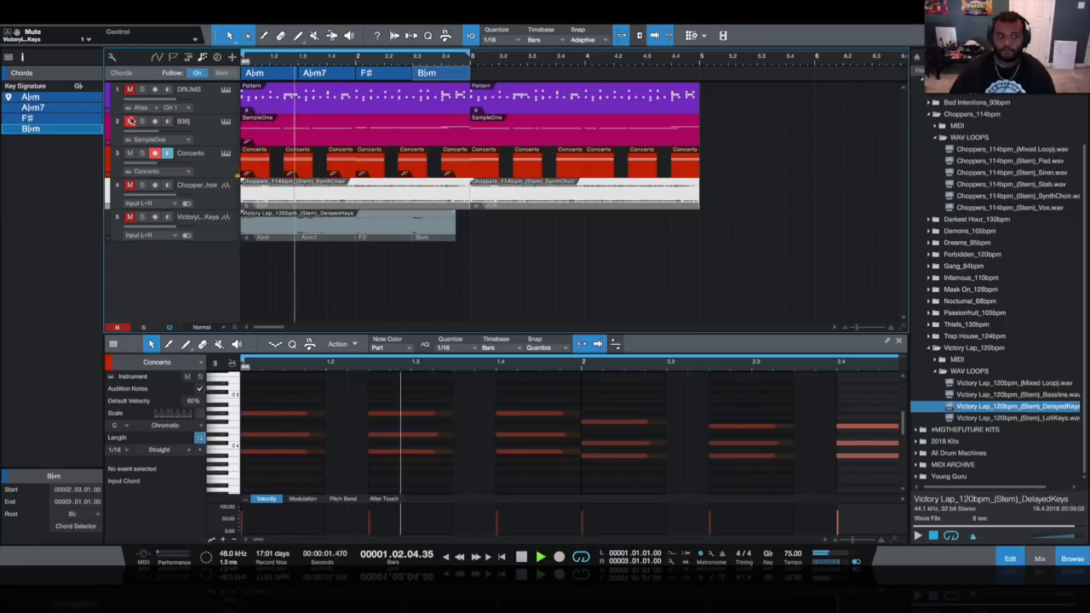
Unmute the 808 track during playback, and set the Concerto track's Follow Chords mode to Parallel.
{"action": "left_click", "coordinate": [130, 122]}
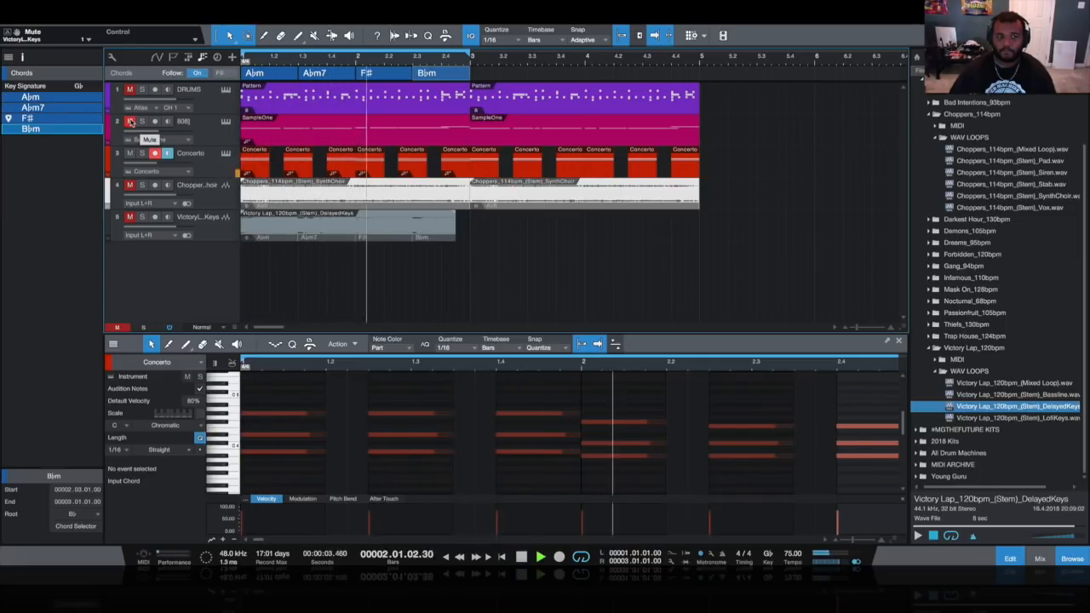
{"action": "left_click", "coordinate": [139, 128]}
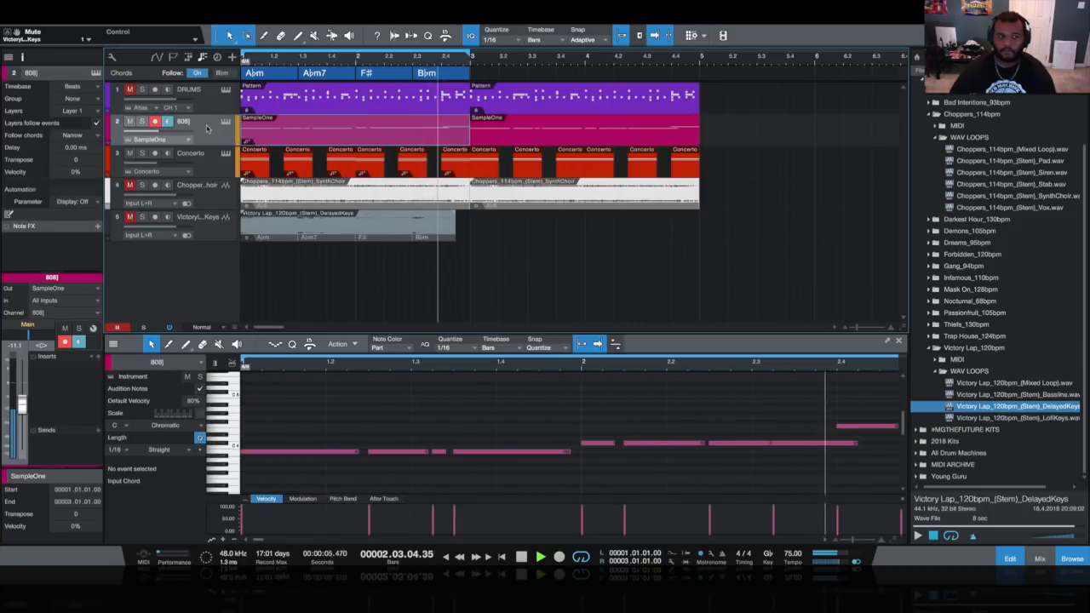
{"action": "left_click", "coordinate": [169, 174]}
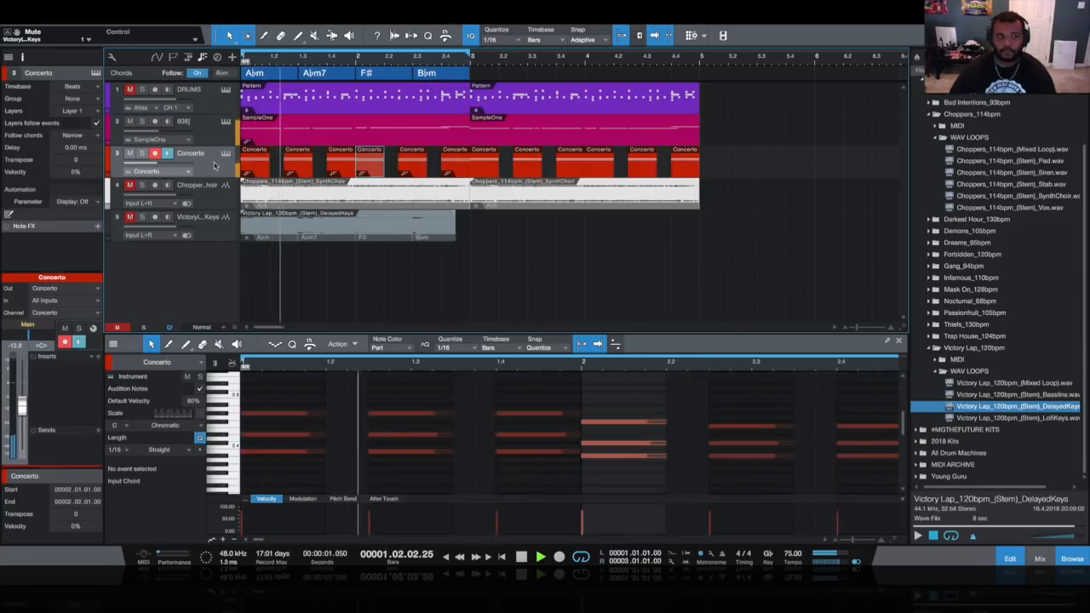
{"action": "left_click", "coordinate": [75, 135]}
{"action": "left_click", "coordinate": [86, 160]}
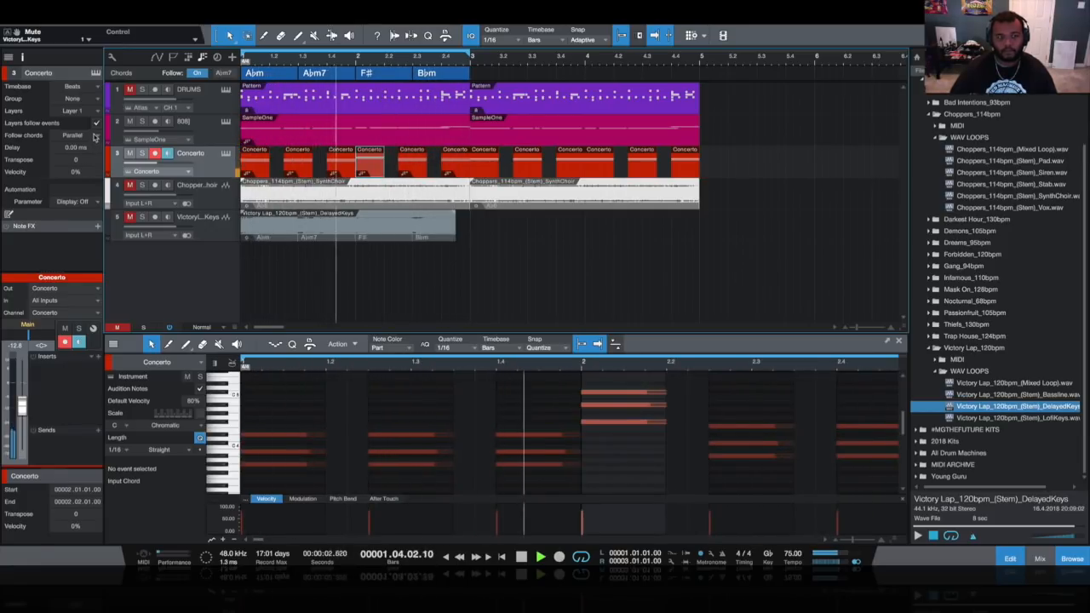
Check the notes of the Concerto events at 1.4, 1.2 and 1.1, and unmute the DRUMS track.
{"action": "left_click", "coordinate": [329, 166]}
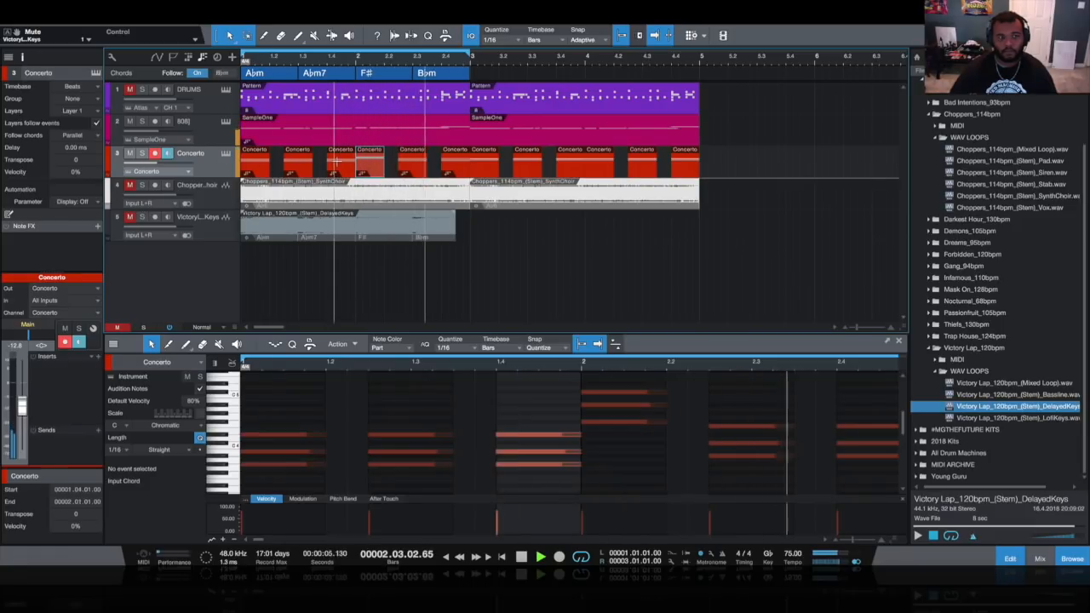
{"action": "left_click", "coordinate": [287, 169]}
{"action": "left_click", "coordinate": [246, 167]}
{"action": "left_click", "coordinate": [128, 89]}
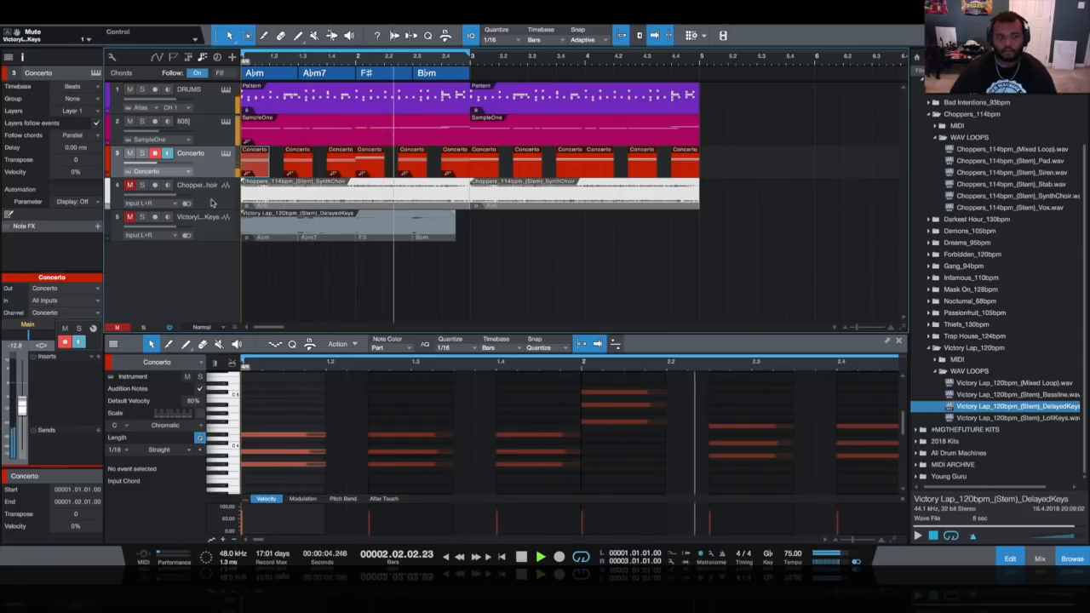
View the first Chord Track chord in the Chord Selector, and review the DelayedKeys track's available Follow Chords modes.
{"action": "double_click", "coordinate": [212, 237]}
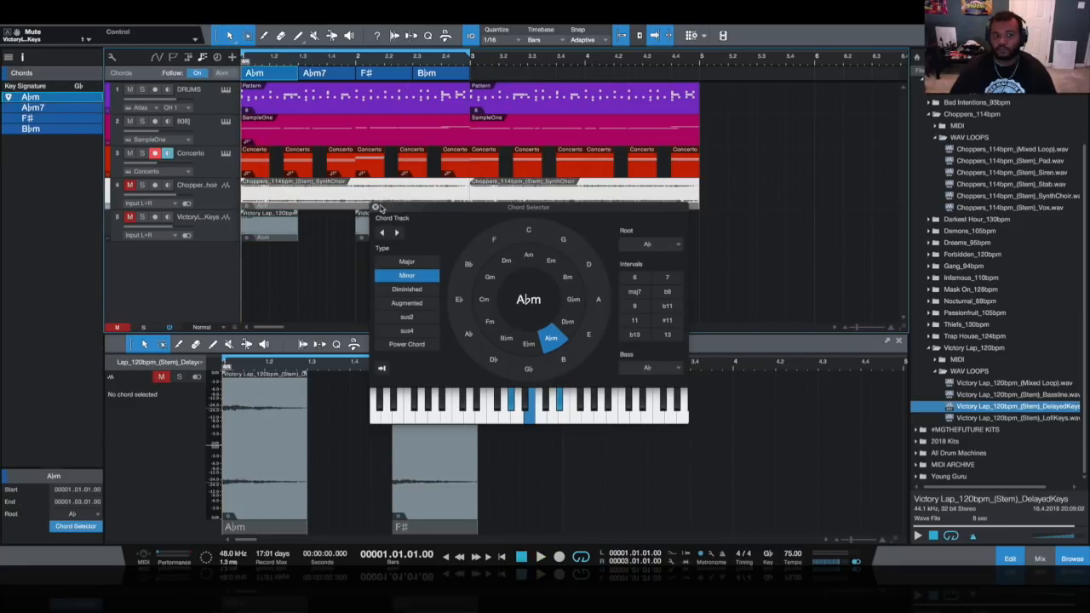
{"action": "left_click", "coordinate": [376, 208]}
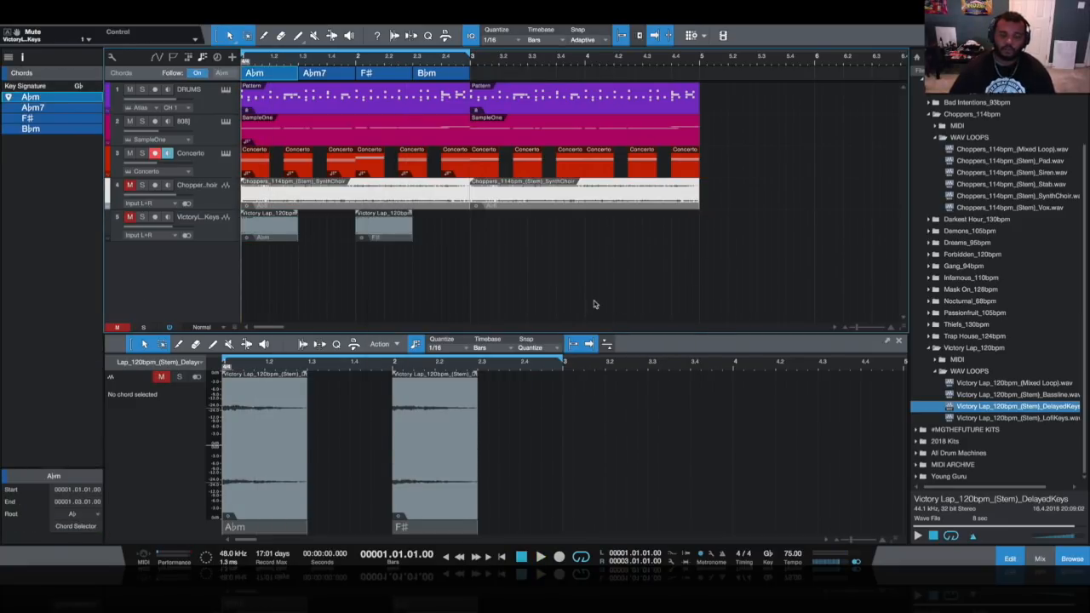
{"action": "left_click", "coordinate": [198, 159]}
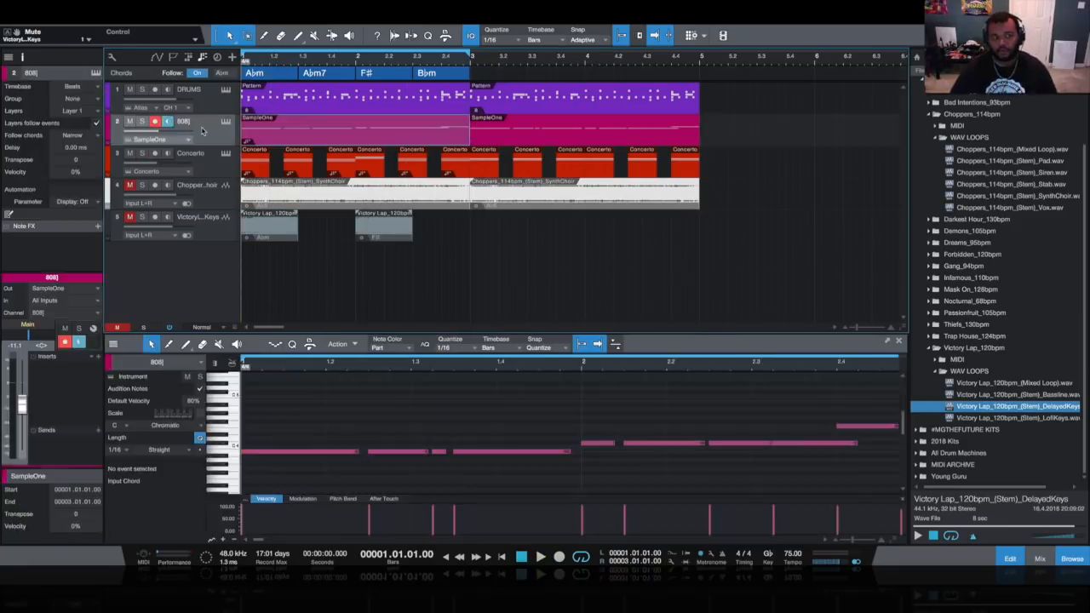
{"action": "left_click", "coordinate": [161, 225]}
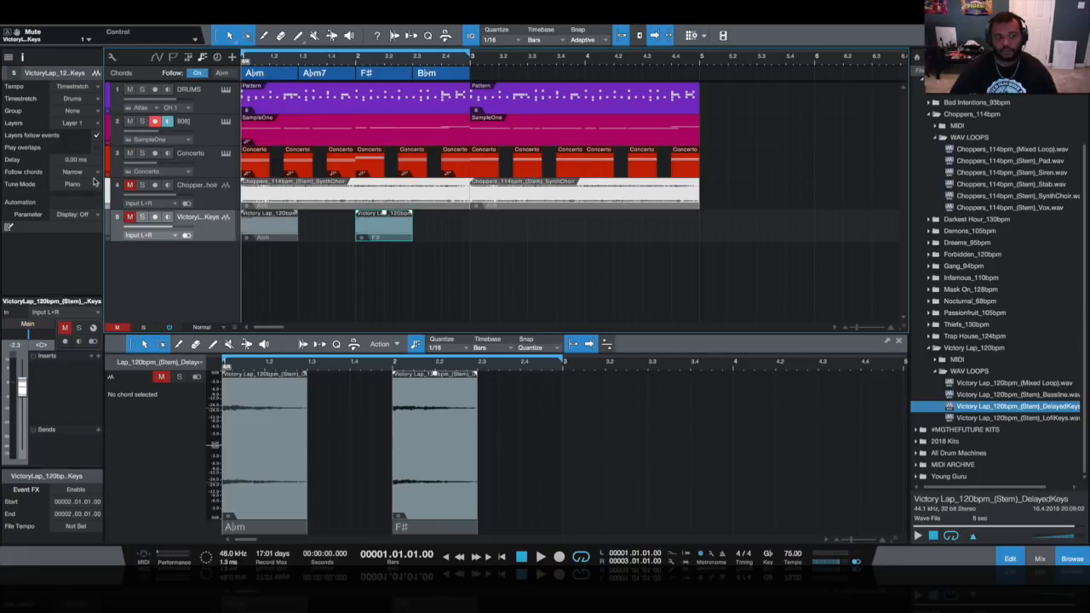
{"action": "left_click", "coordinate": [93, 174]}
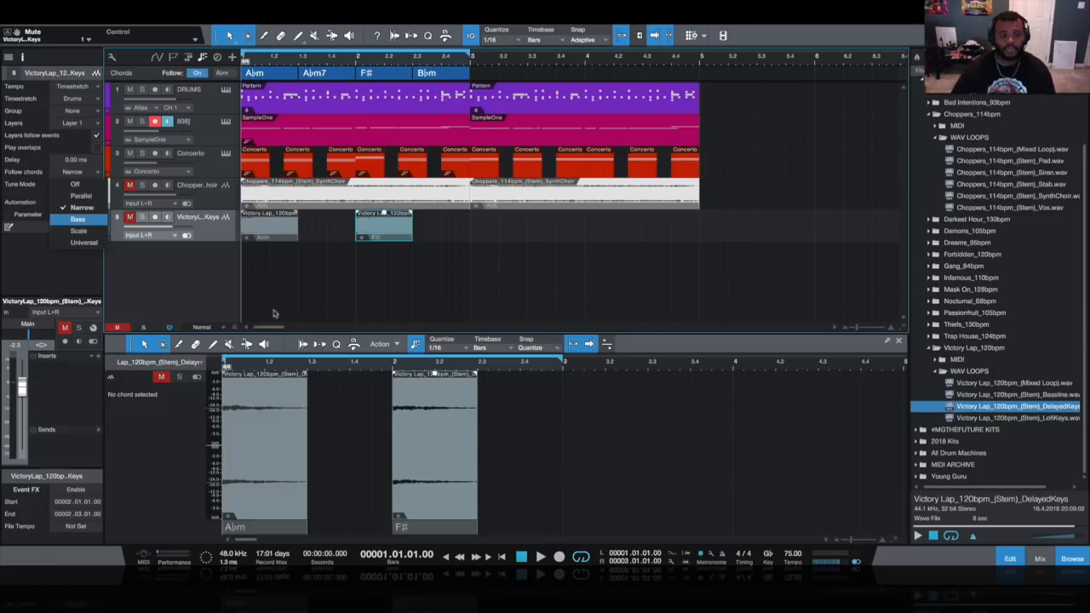
{"action": "left_click", "coordinate": [219, 286]}
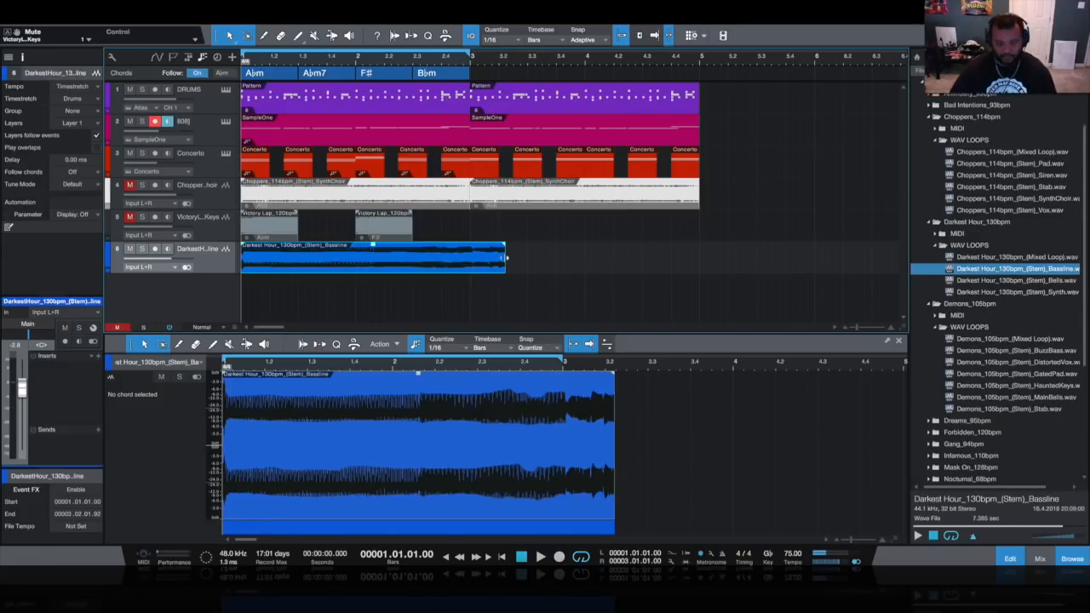
Trim the end of the Darkest Hour_130bpm_(Stem)_Bassline event to bar 3, and detect its chords.
{"action": "left_click_drag", "start_coordinate": [501, 260], "coordinate": [470, 260]}
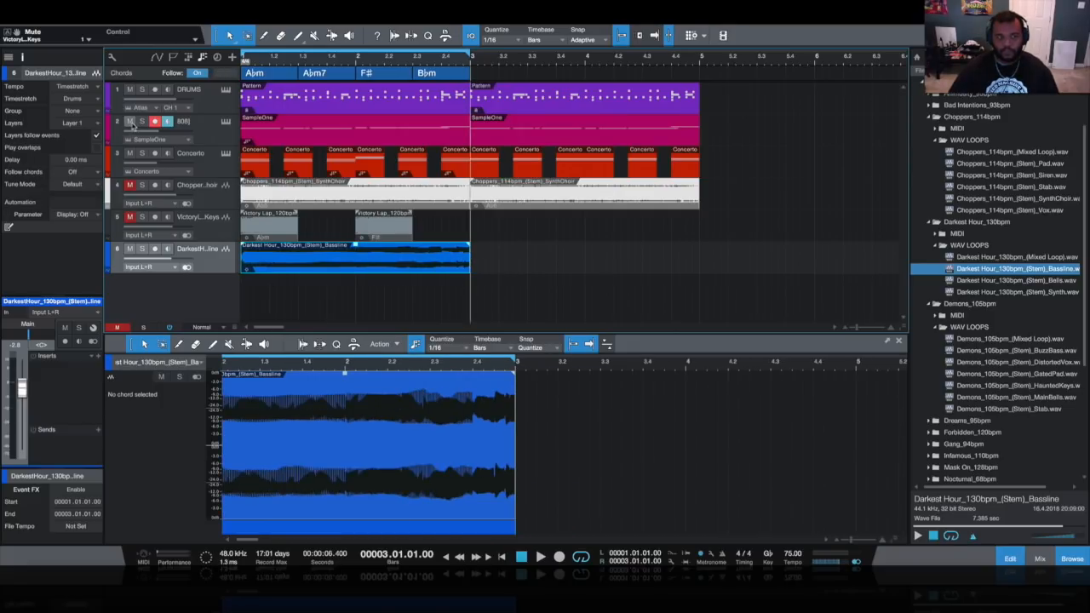
{"action": "right_click", "coordinate": [331, 268]}
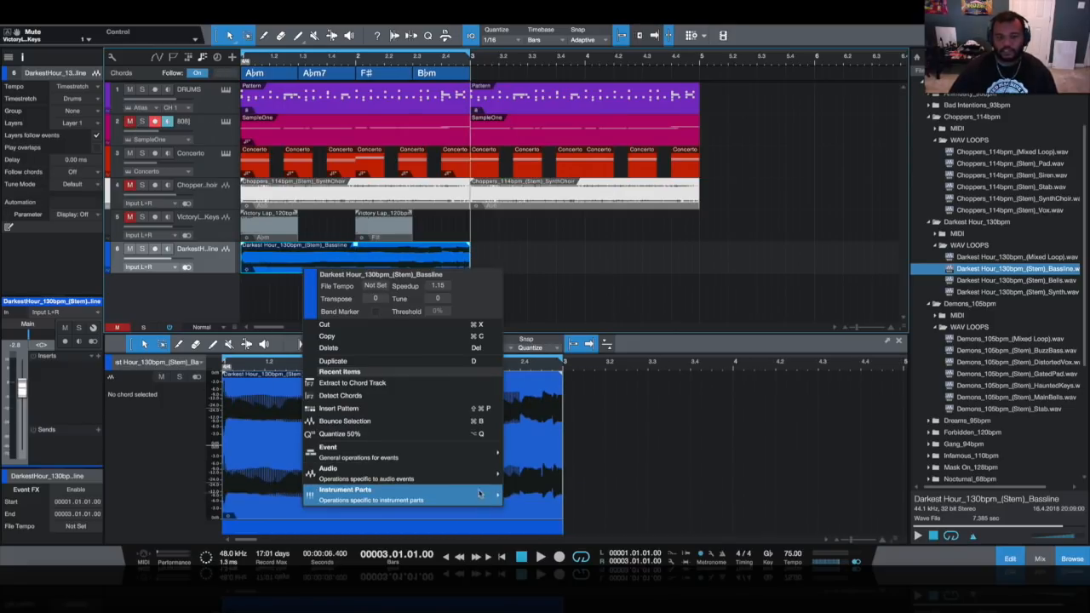
{"action": "mouse_move", "coordinate": [476, 473]}
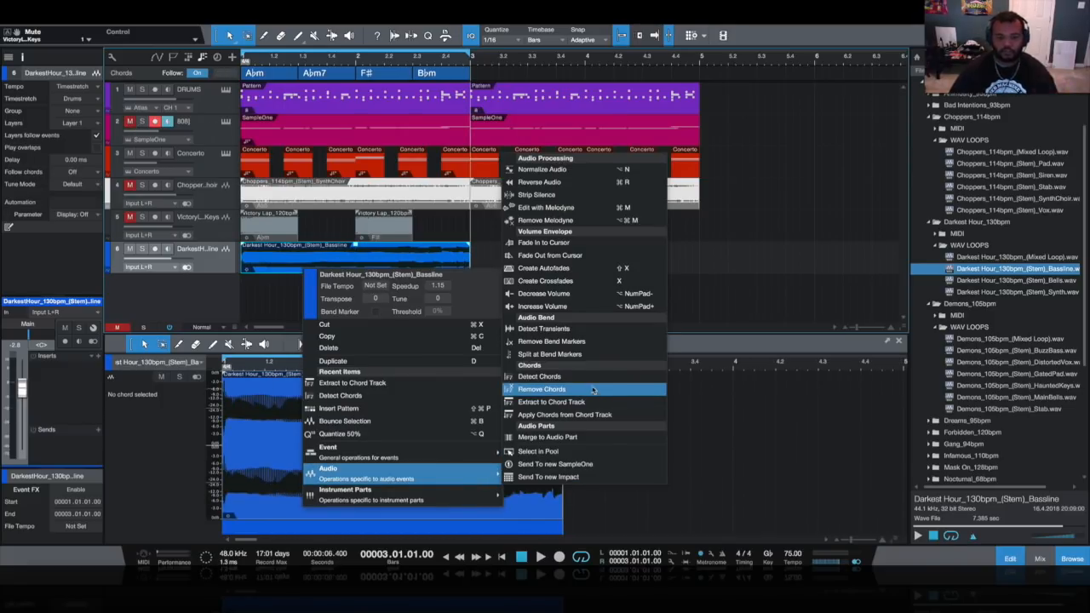
{"action": "left_click", "coordinate": [584, 376]}
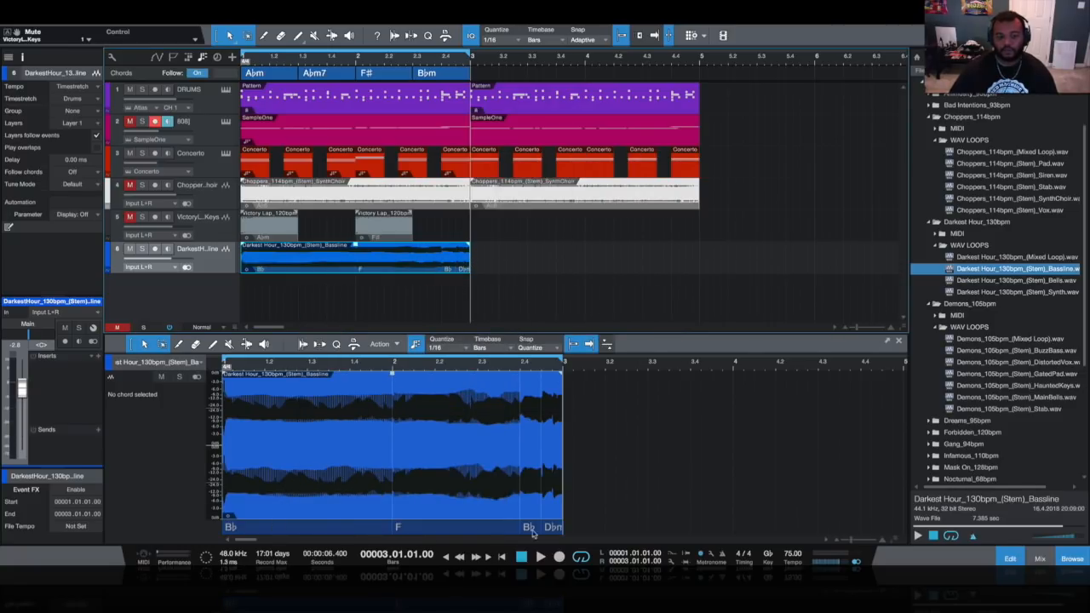
Set the Darkest Hour bassline track's Follow Chords mode to Bass and its Tune Mode to Bass Guitar.
{"action": "left_click", "coordinate": [86, 172]}
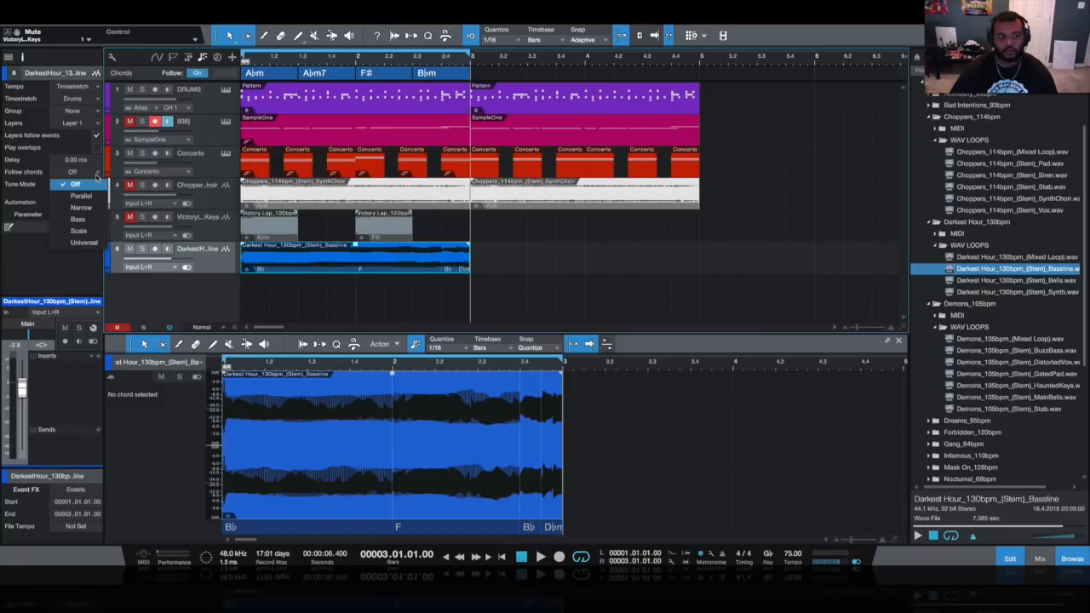
{"action": "left_click", "coordinate": [85, 220]}
{"action": "left_click", "coordinate": [93, 185]}
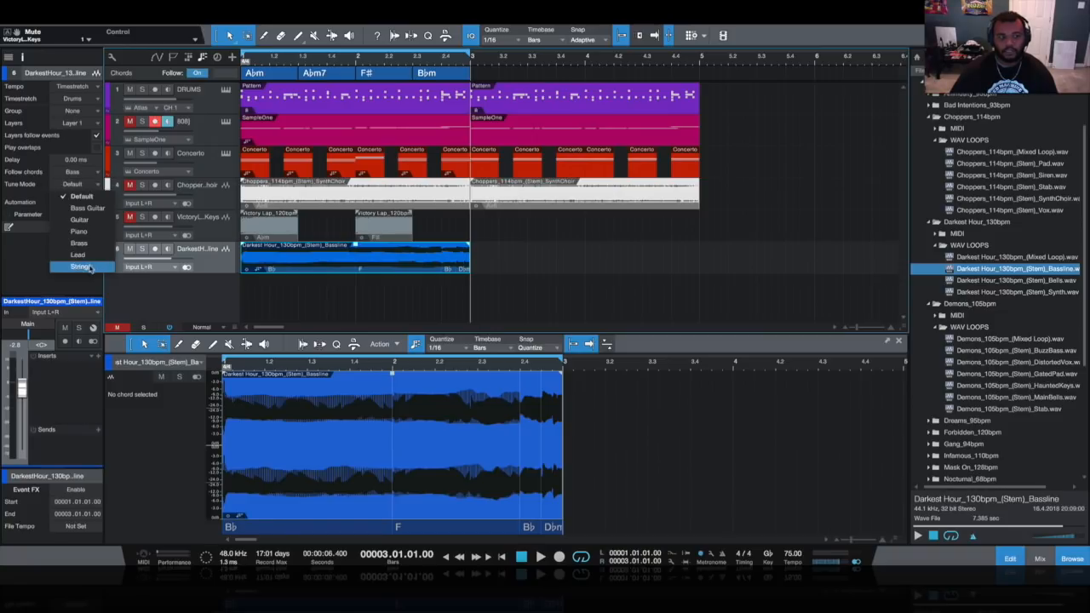
{"action": "left_click", "coordinate": [97, 210]}
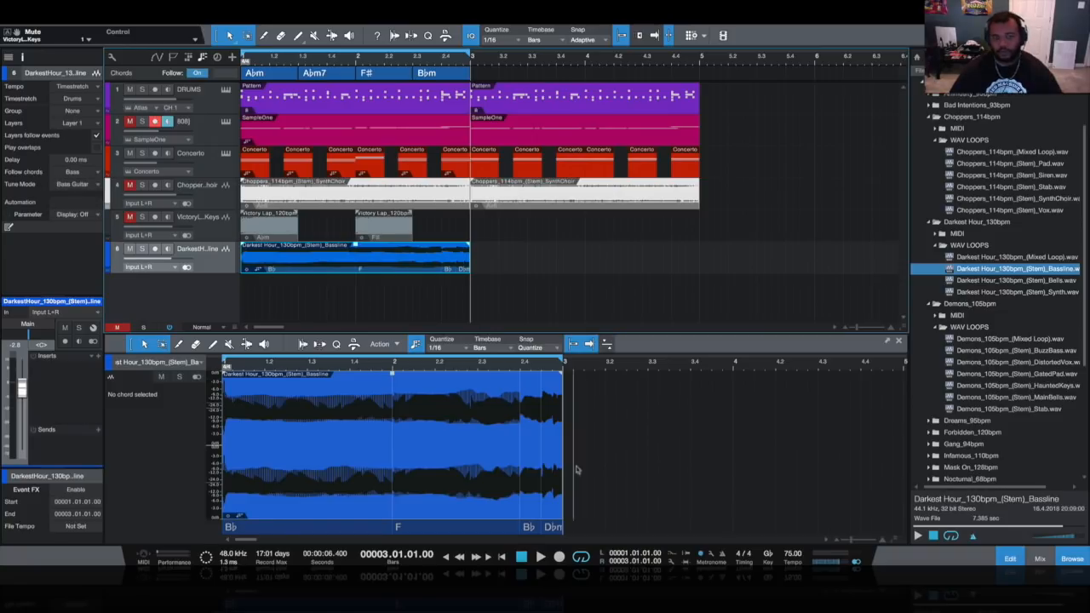
Play the loop from the beginning to hear the bassline following the Chord Track.
{"action": "left_click", "coordinate": [503, 557]}
{"action": "left_click", "coordinate": [540, 556]}
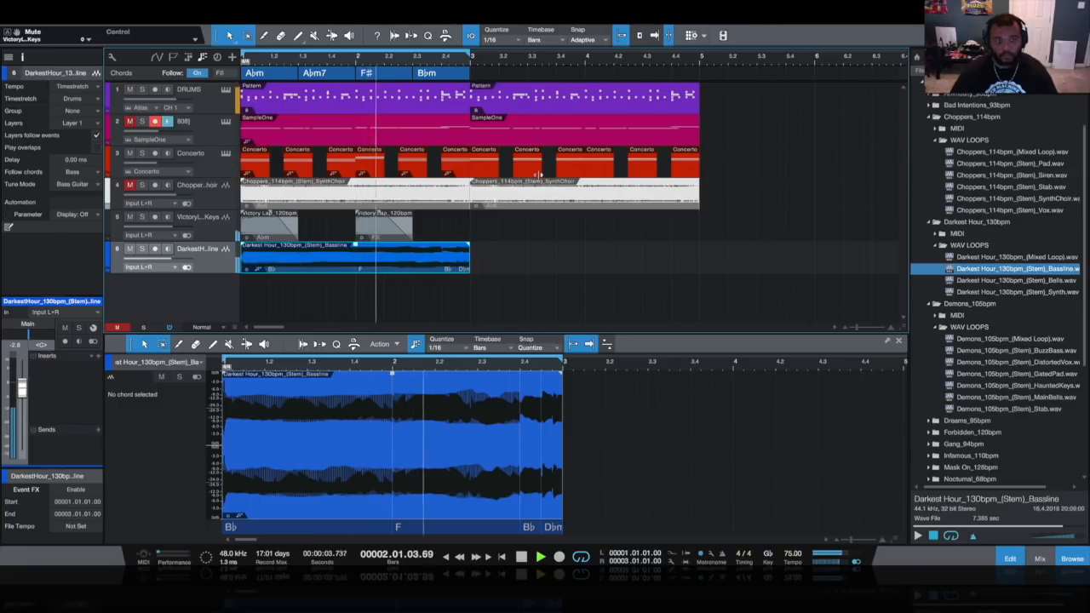
{"action": "scroll", "coordinate": [511, 191], "scroll_direction": "right", "scroll_amount": 1}
{"action": "scroll", "coordinate": [509, 194], "scroll_direction": "left", "scroll_amount": 1}
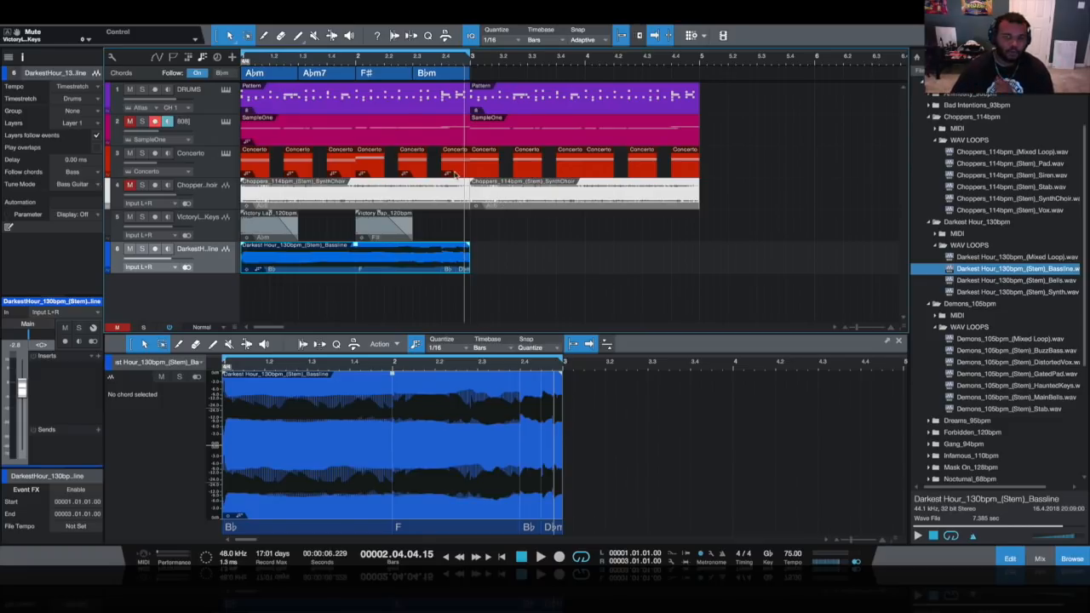
Compare the A♭m chord on the Chord Track with the first DelayedKeys event, viewing the chord in the Chord Selector.
{"action": "left_click", "coordinate": [271, 78]}
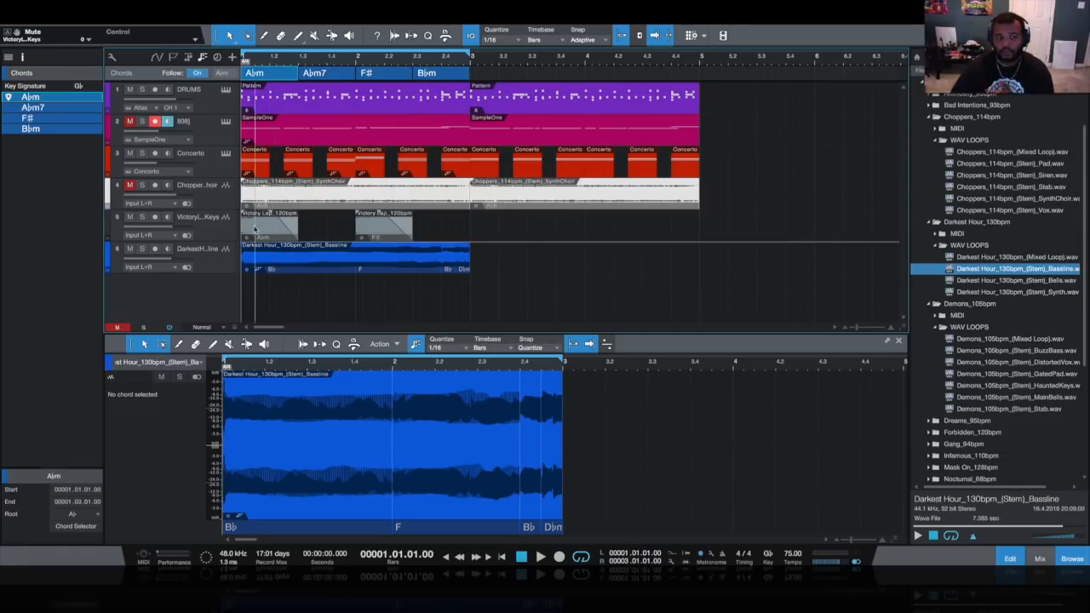
{"action": "left_click", "coordinate": [270, 232]}
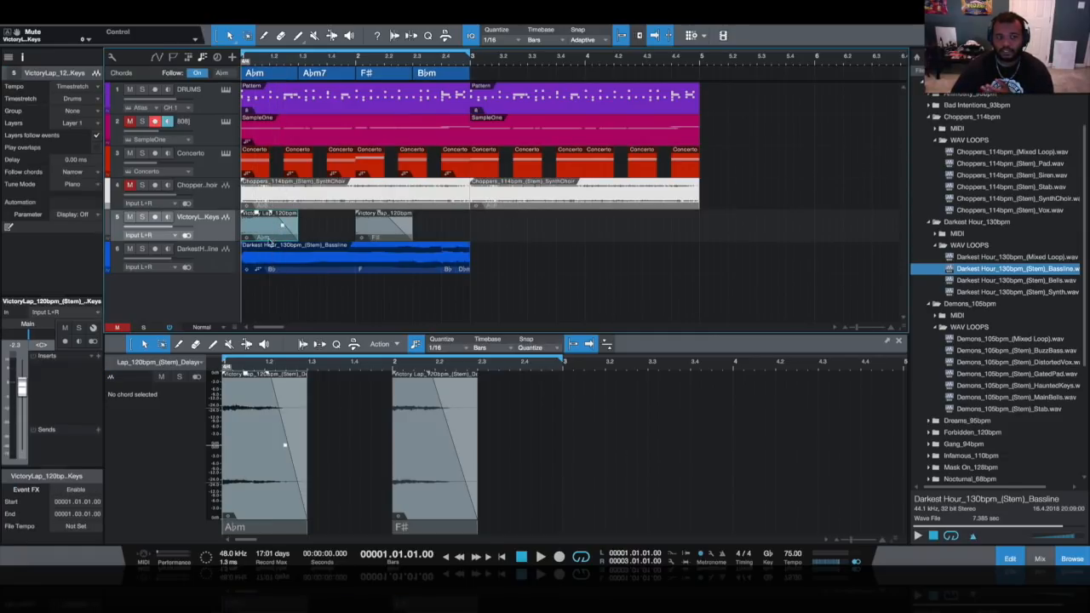
{"action": "double_click", "coordinate": [255, 74]}
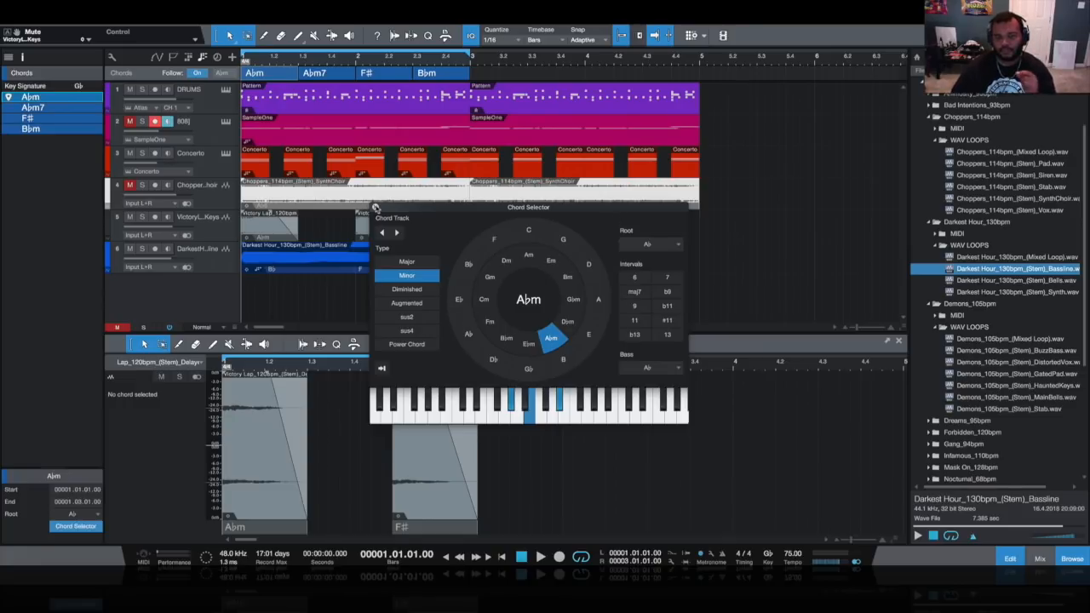
{"action": "left_click", "coordinate": [375, 208]}
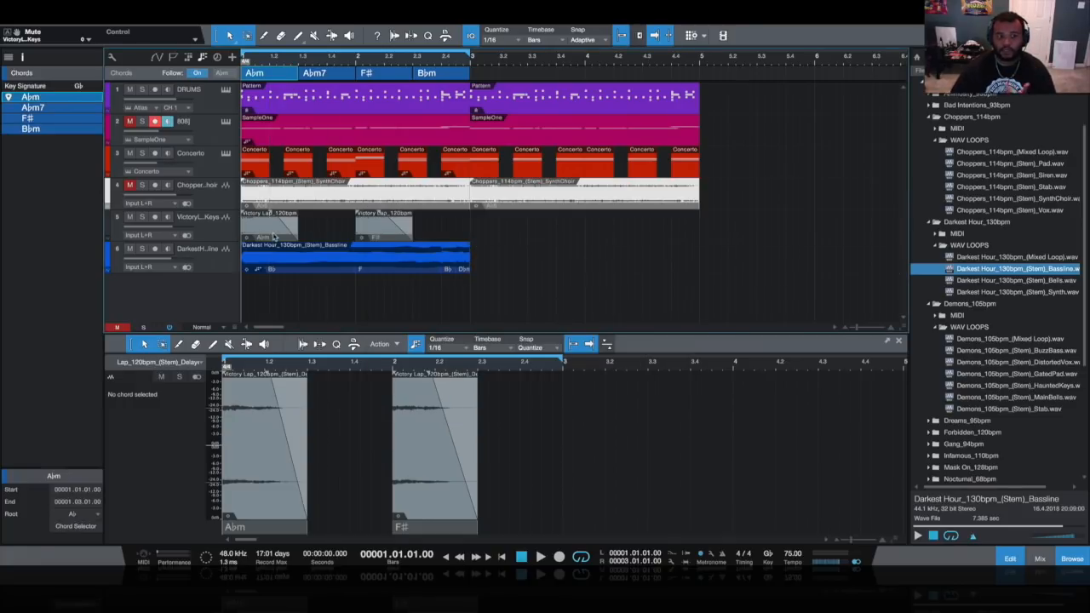